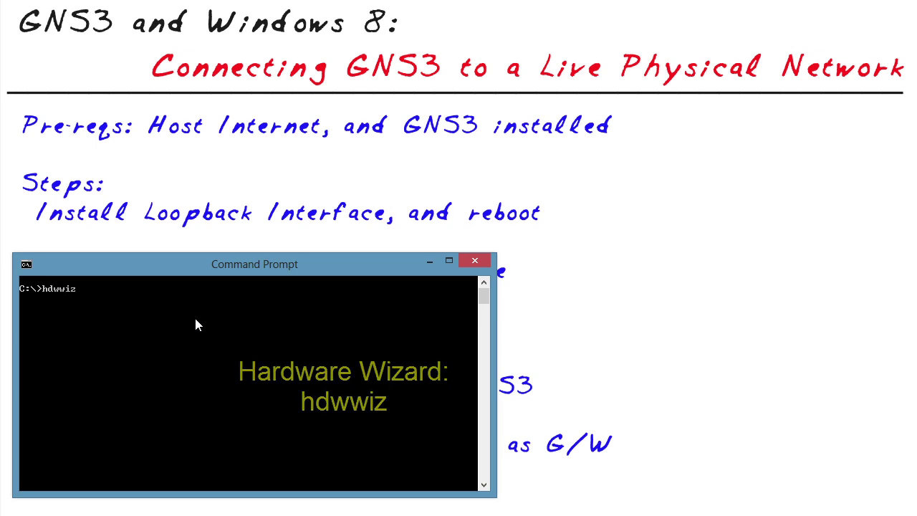
- Launch the Add Hardware wizard with hdwwiz and choose to select the hardware manually from a list
key(Return)
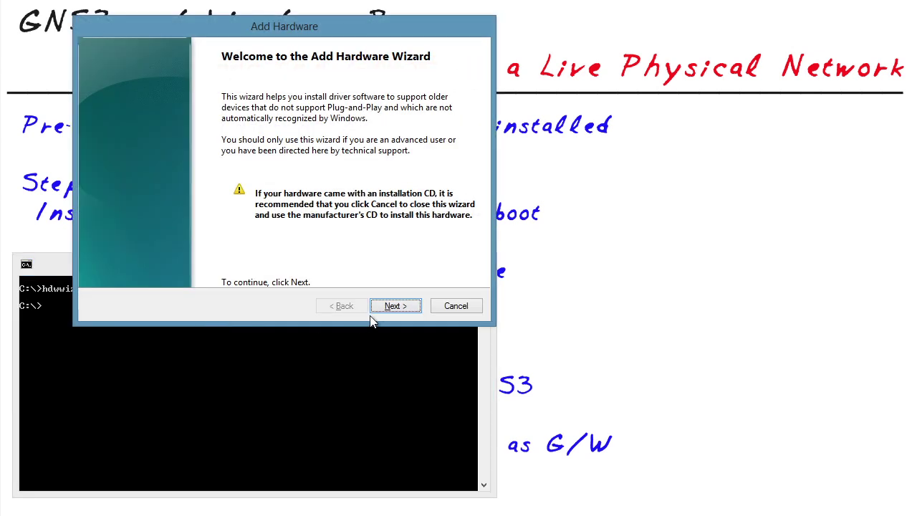
click(390, 308)
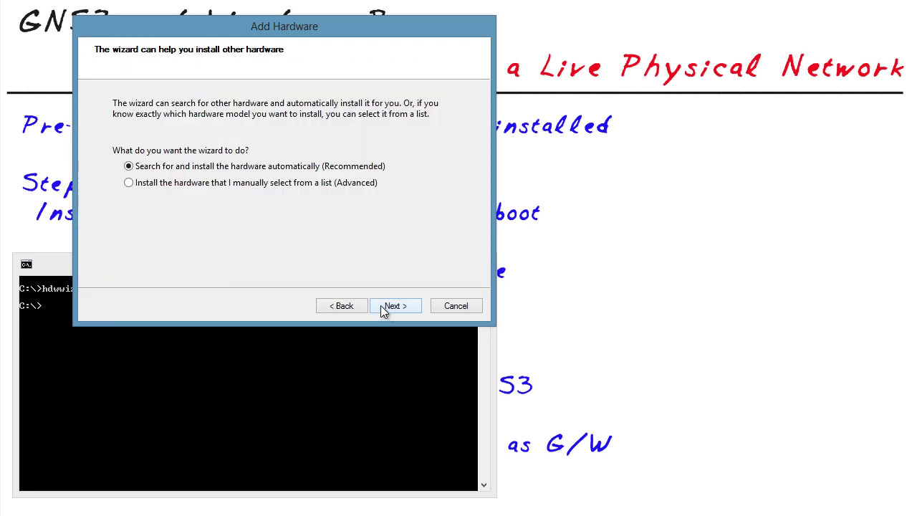
click(129, 183)
click(377, 306)
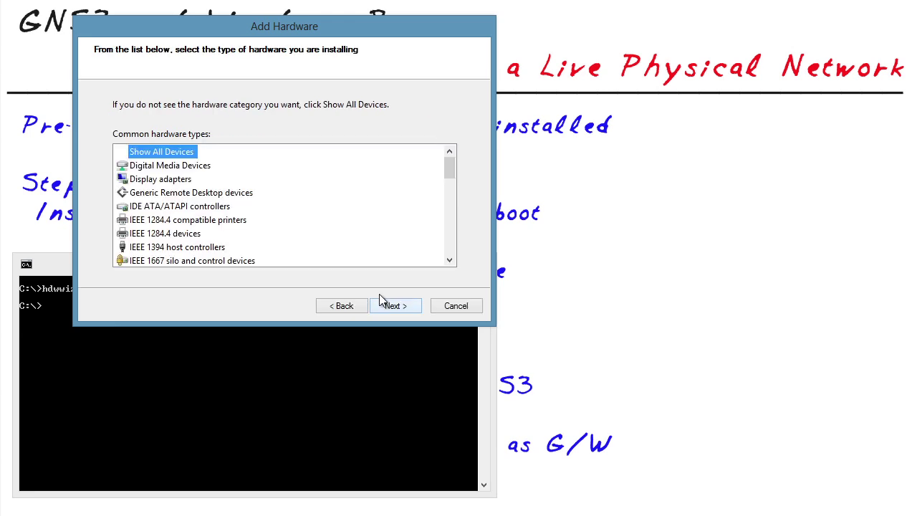
- Choose Network adapters as the hardware type to install
click(450, 261)
click(449, 261)
click(449, 261)
click(450, 261)
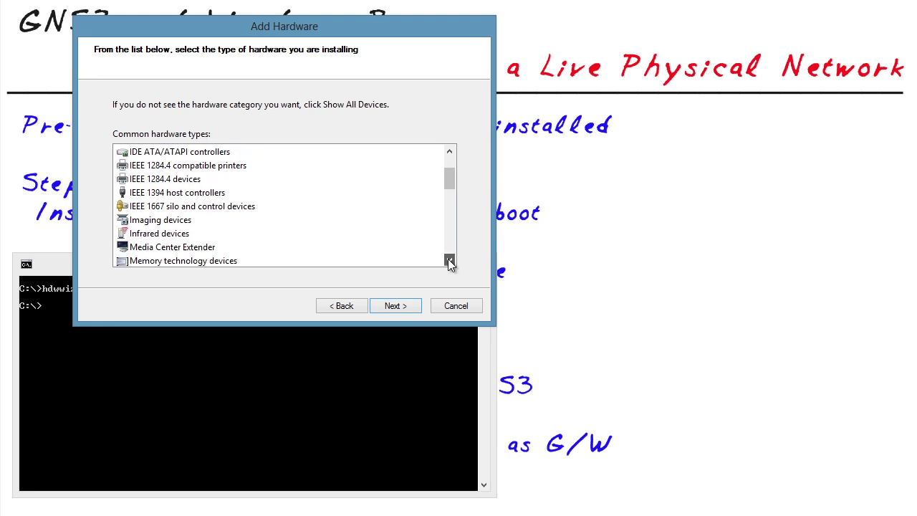
click(449, 260)
click(449, 261)
click(449, 260)
click(450, 261)
click(449, 261)
click(450, 261)
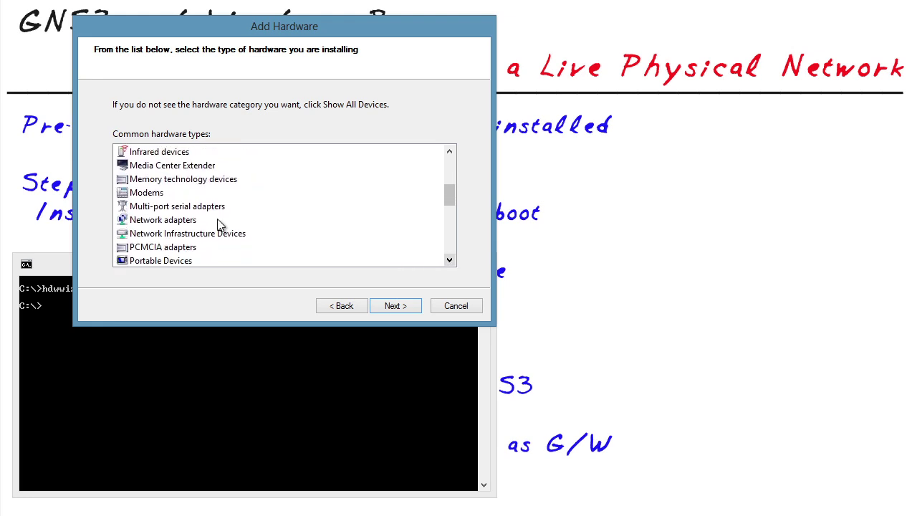
click(175, 222)
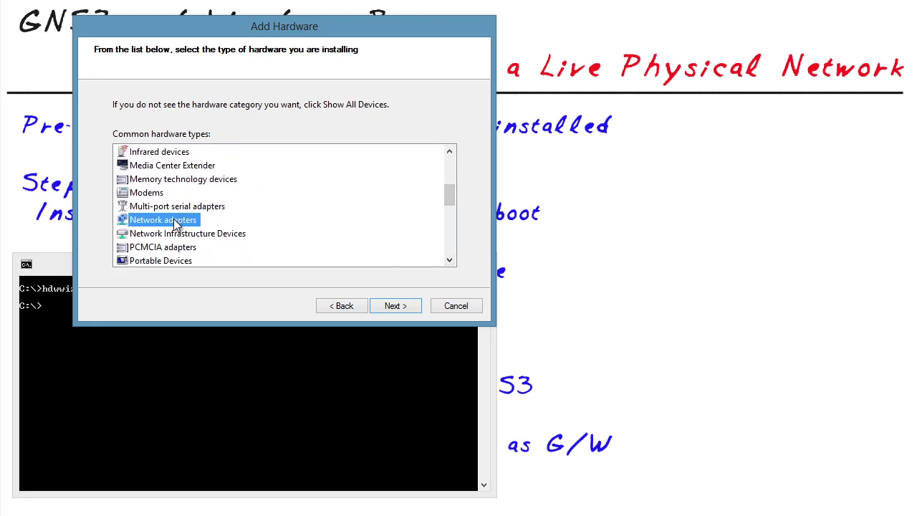
click(395, 306)
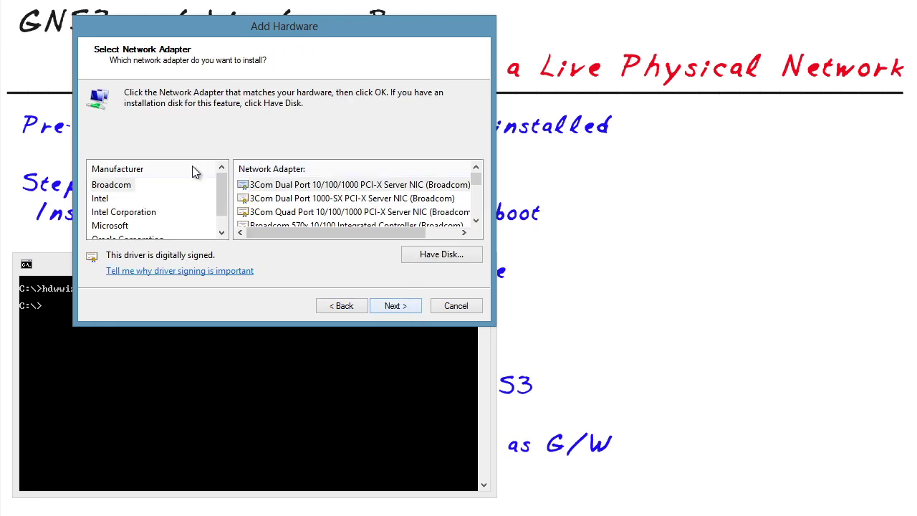
- Select Microsoft's KM-TEST Loopback Adapter and proceed to installation
click(118, 226)
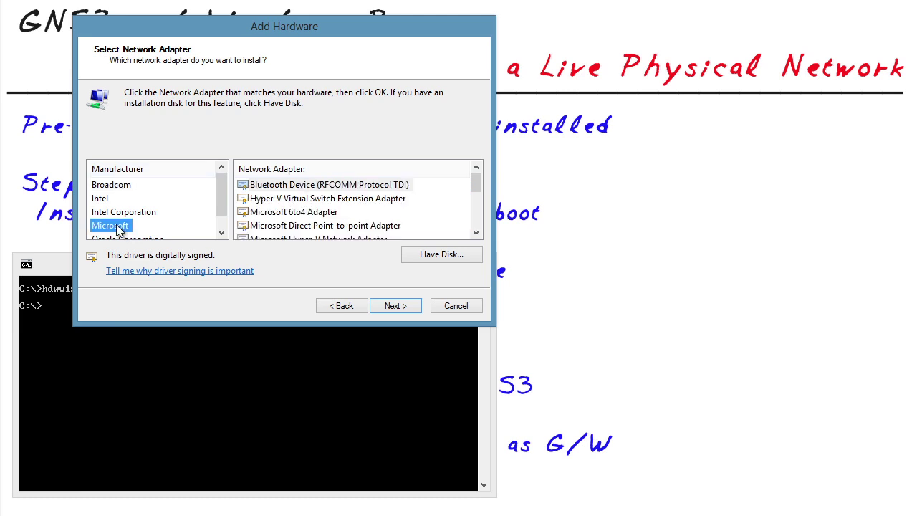
click(476, 234)
click(477, 234)
click(476, 233)
click(477, 234)
click(476, 233)
click(477, 234)
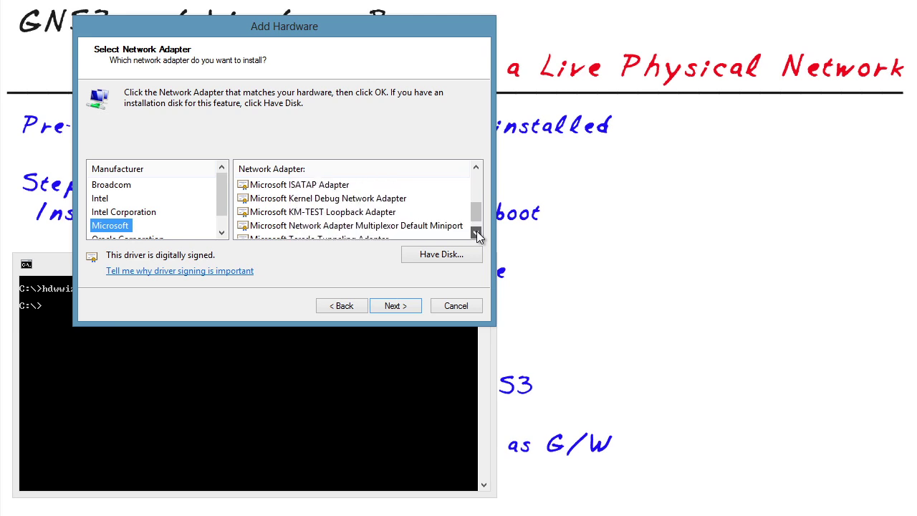
click(332, 214)
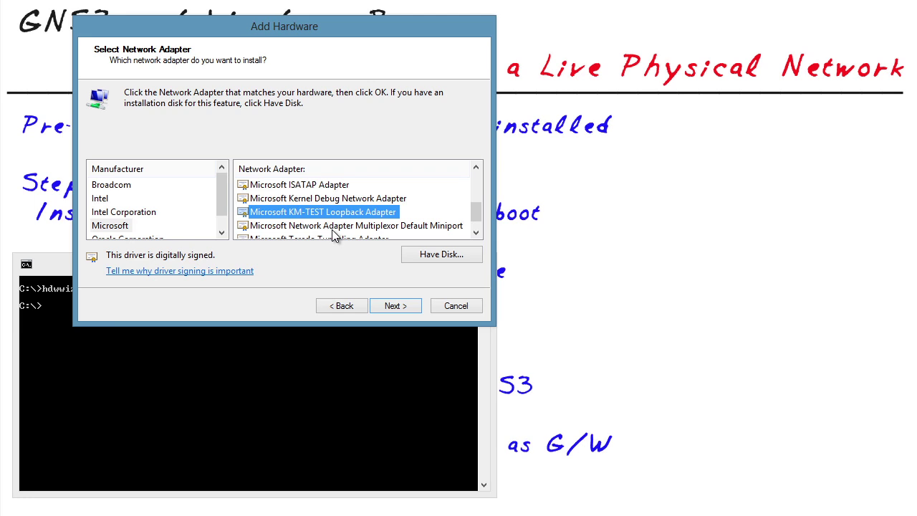
click(396, 308)
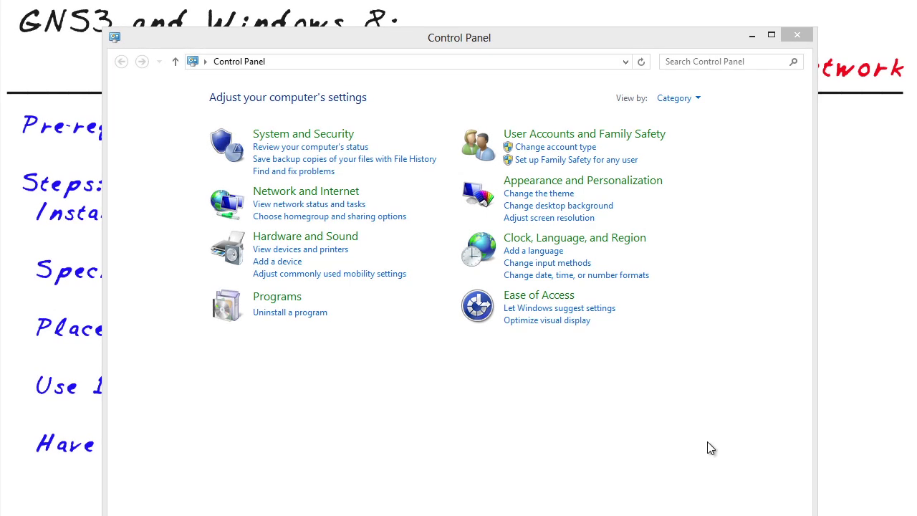
- Go through Network and Sharing Center to the Network Connections adapter list
click(286, 191)
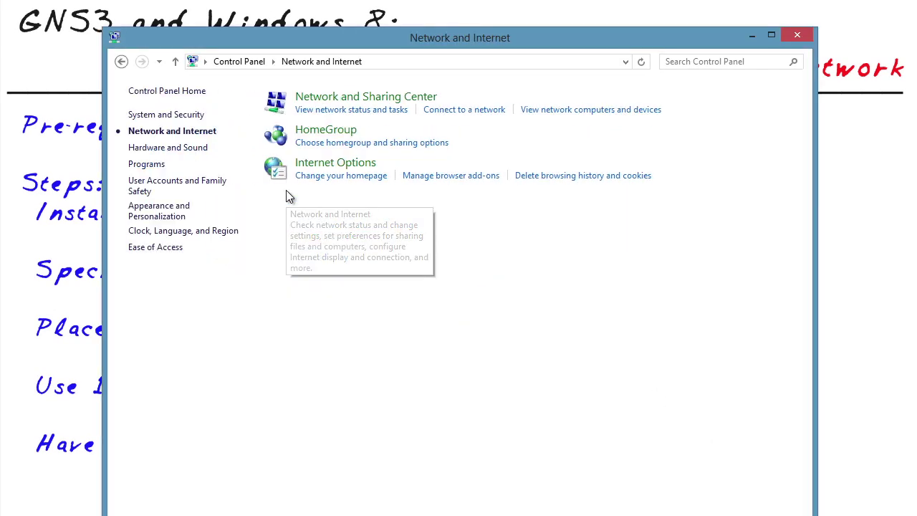
click(341, 101)
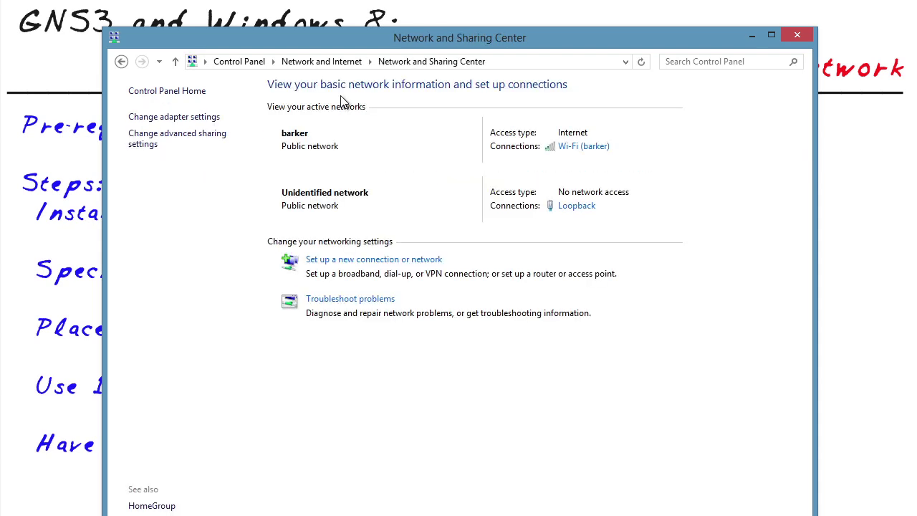
click(201, 121)
click(207, 236)
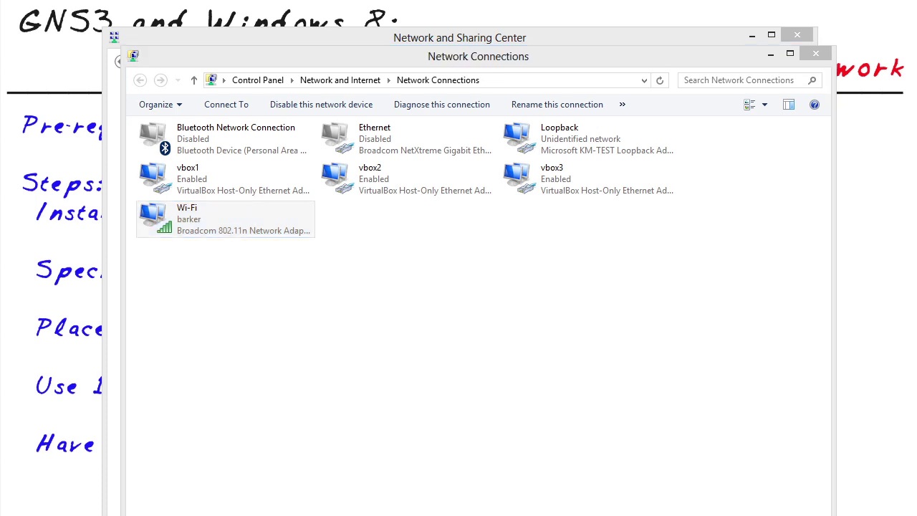
- Circle the Wi-Fi adapter labelled REAL and circle the Loopback adapter
mouse_move(197, 251)
mouse_down()
mouse_move(338, 242)
mouse_move(201, 262)
mouse_move(215, 243)
mouse_up()
mouse_move(198, 297)
mouse_down()
mouse_move(217, 317)
mouse_move(218, 302)
mouse_move(236, 292)
mouse_move(258, 296)
mouse_move(250, 309)
mouse_move(288, 293)
mouse_move(296, 256)
mouse_up()
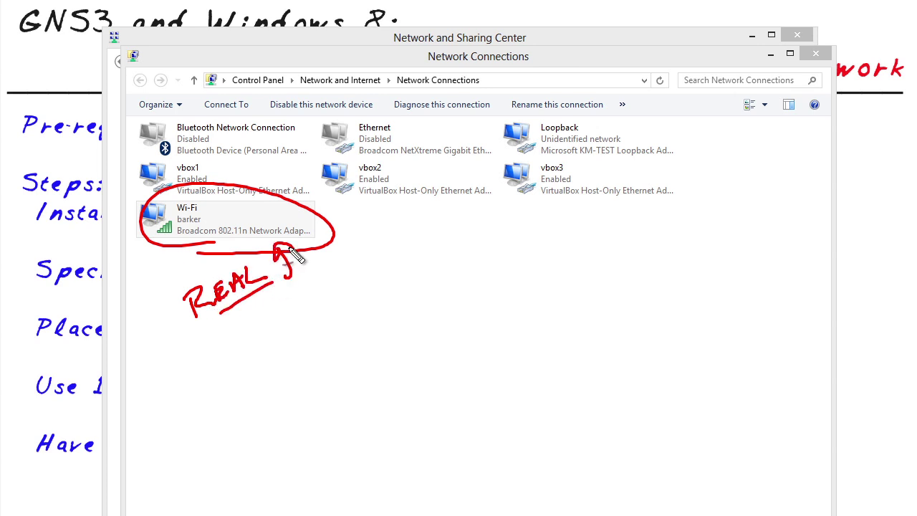
mouse_move(567, 167)
mouse_down()
mouse_move(667, 141)
mouse_move(562, 113)
mouse_move(512, 161)
mouse_move(623, 163)
mouse_up()
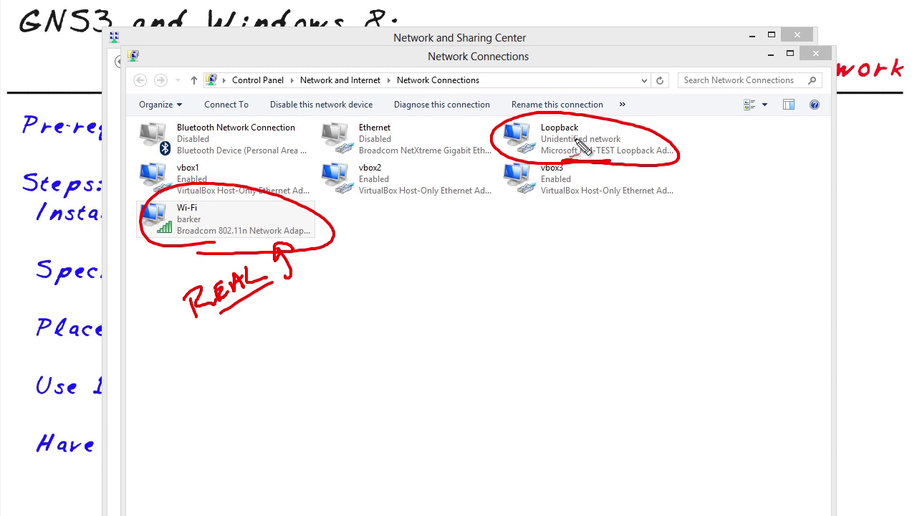
key(Escape)
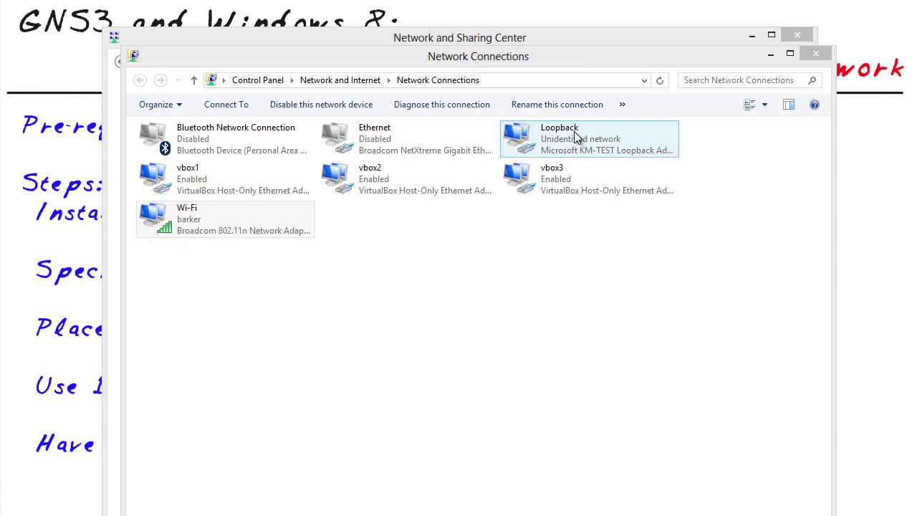
double_click(561, 136)
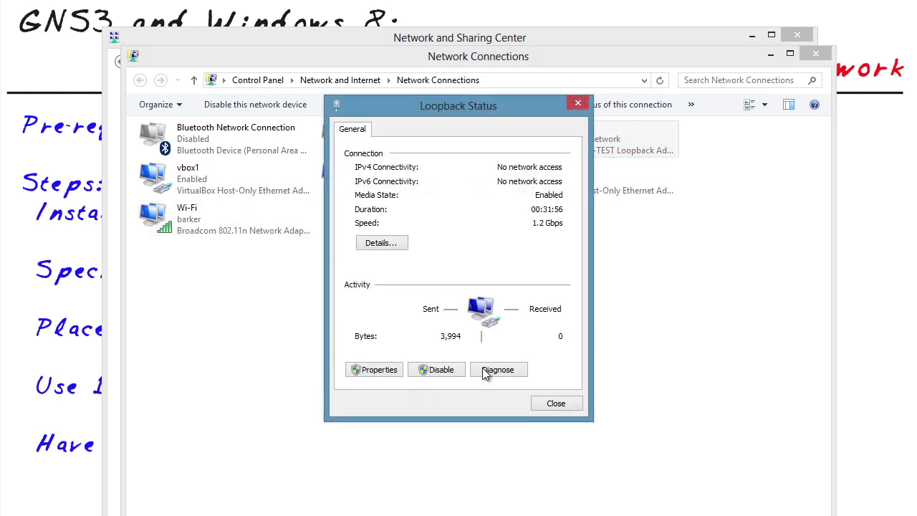
click(378, 370)
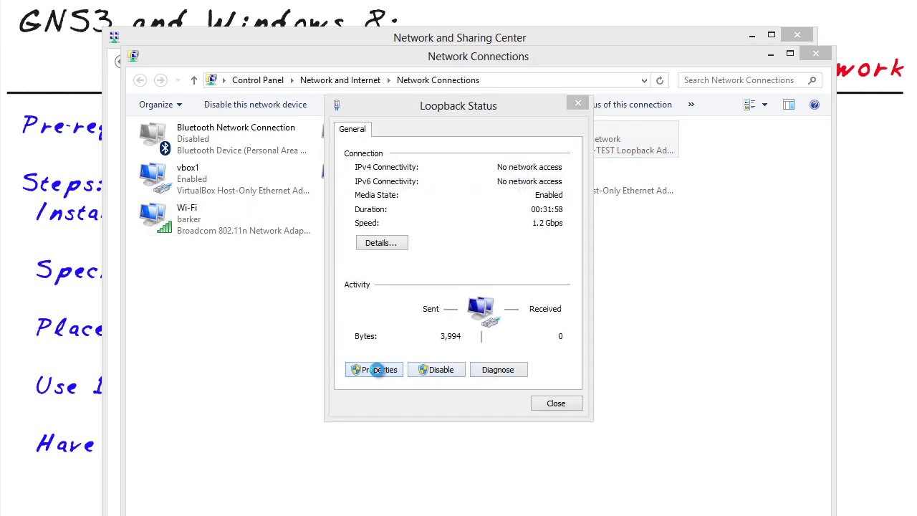
scroll(484, 283, down, 1)
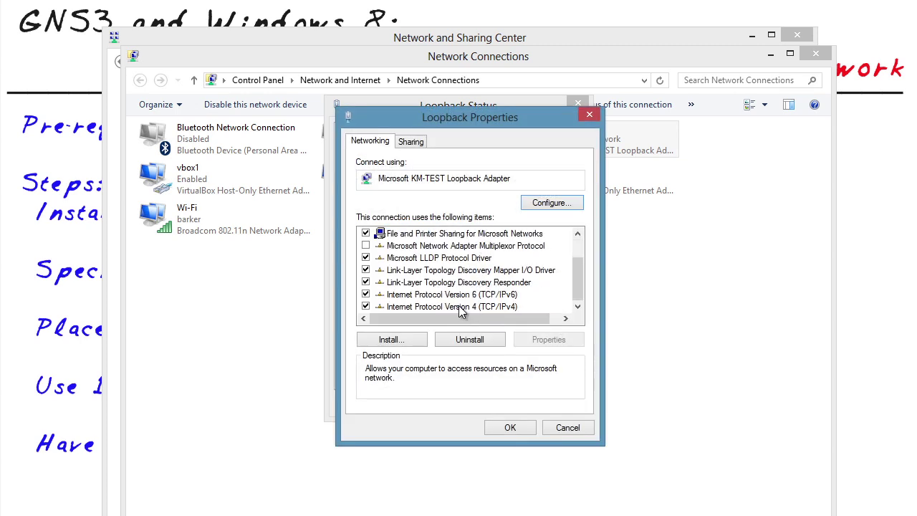
double_click(460, 307)
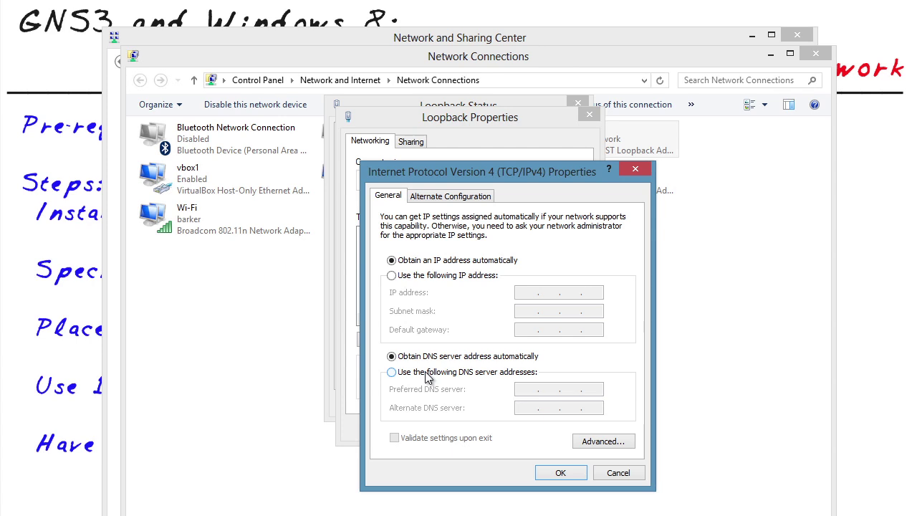
click(560, 472)
click(563, 428)
- Close the Loopback status and bring up the Wi-Fi adapter's properties, highlighting its sharing settings
click(561, 401)
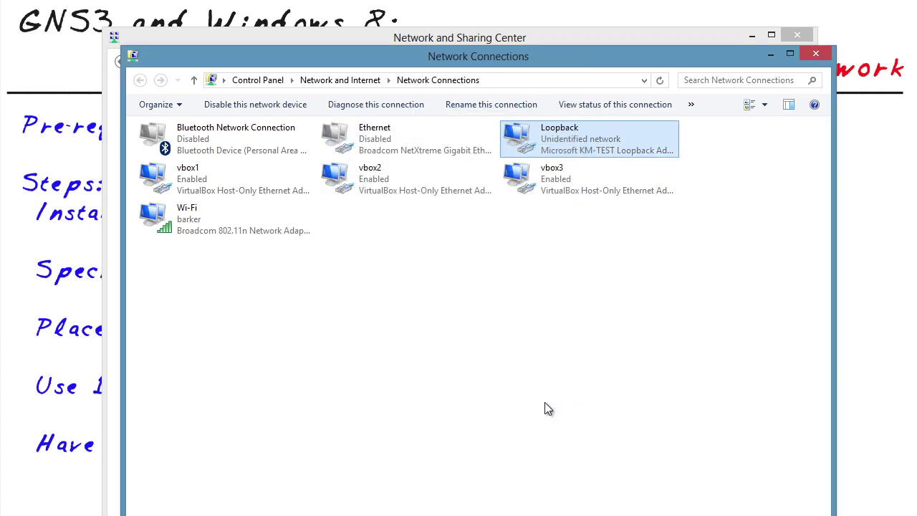
click(186, 224)
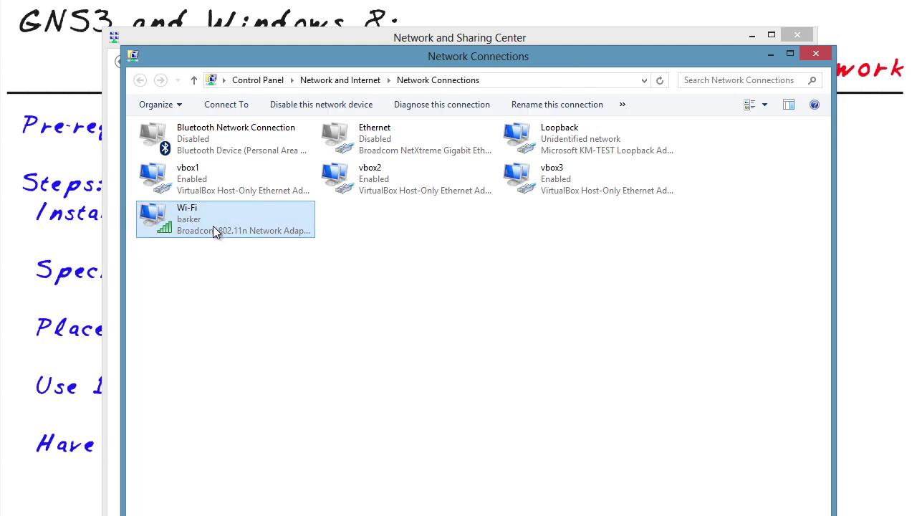
right_click(212, 226)
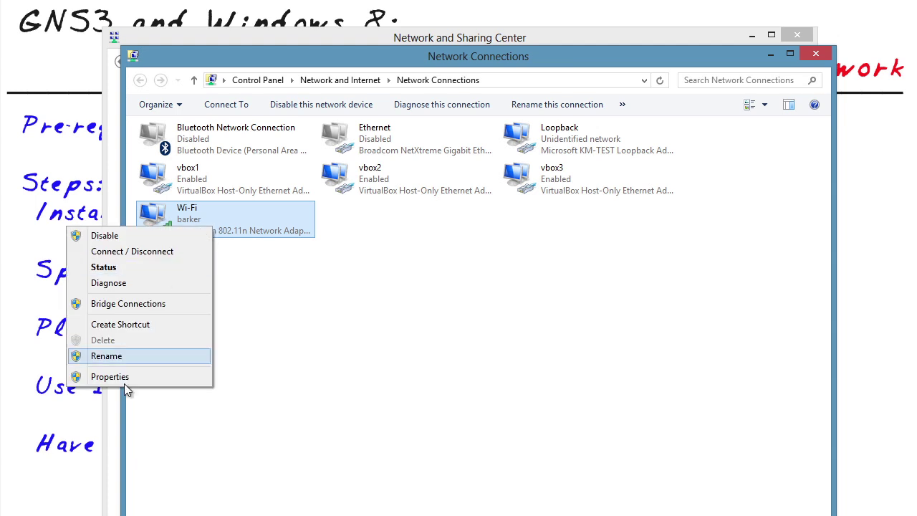
click(125, 377)
key(ctrl+2)
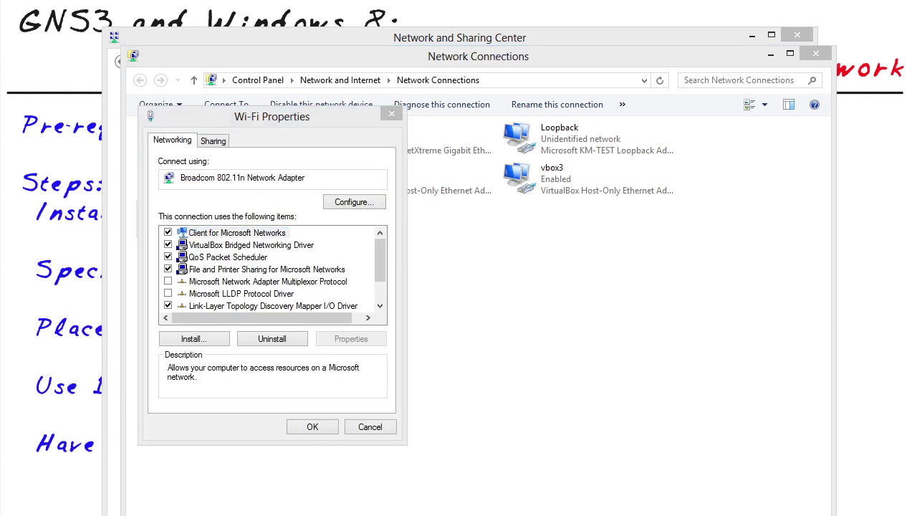
mouse_move(237, 161)
mouse_down()
mouse_move(212, 156)
mouse_move(235, 121)
mouse_move(230, 150)
mouse_up()
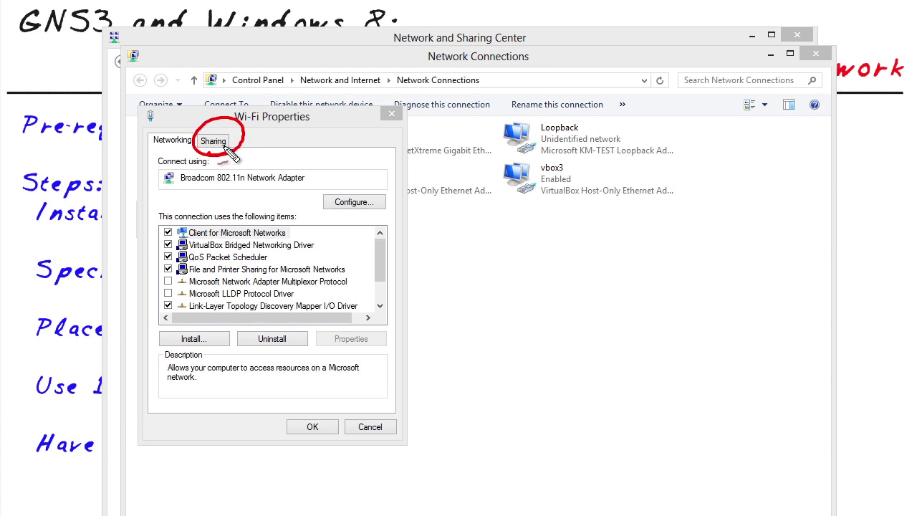
key(Escape)
- Allow other networks to use the Wi-Fi Internet connection, apply, and mark its Shared status
click(219, 142)
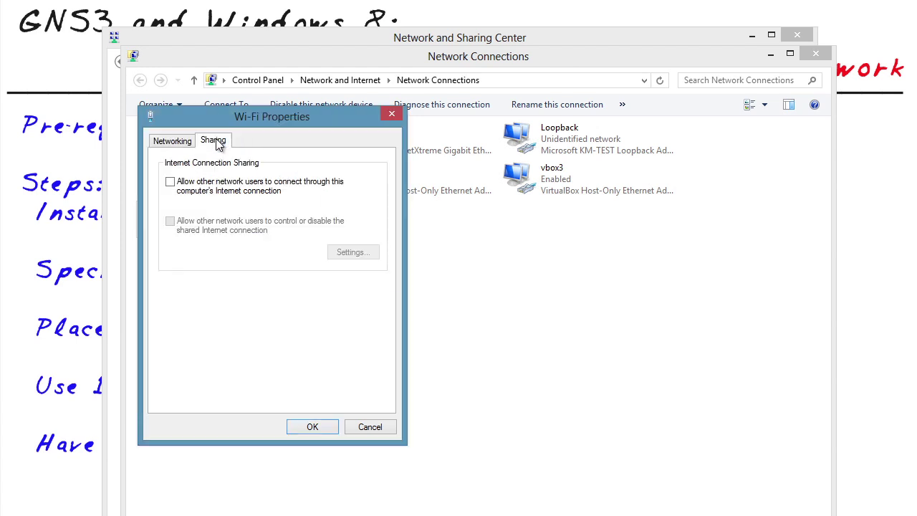
click(171, 184)
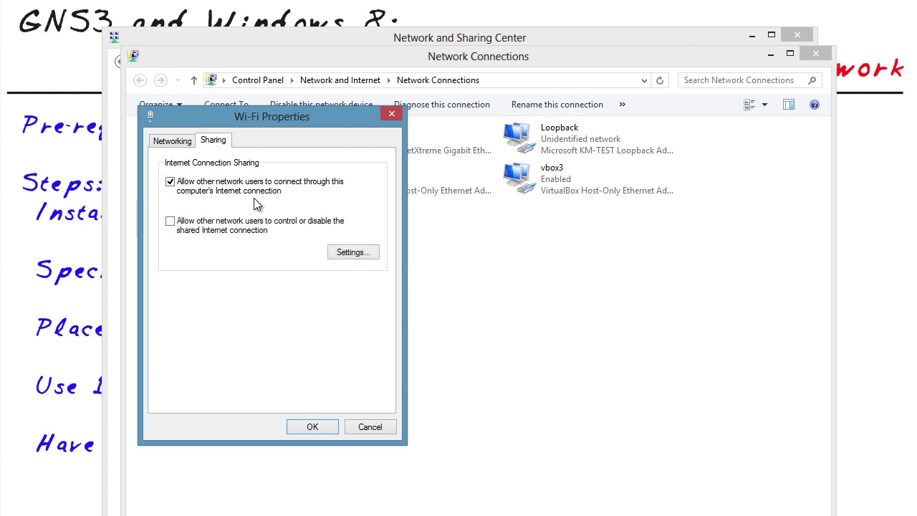
click(319, 427)
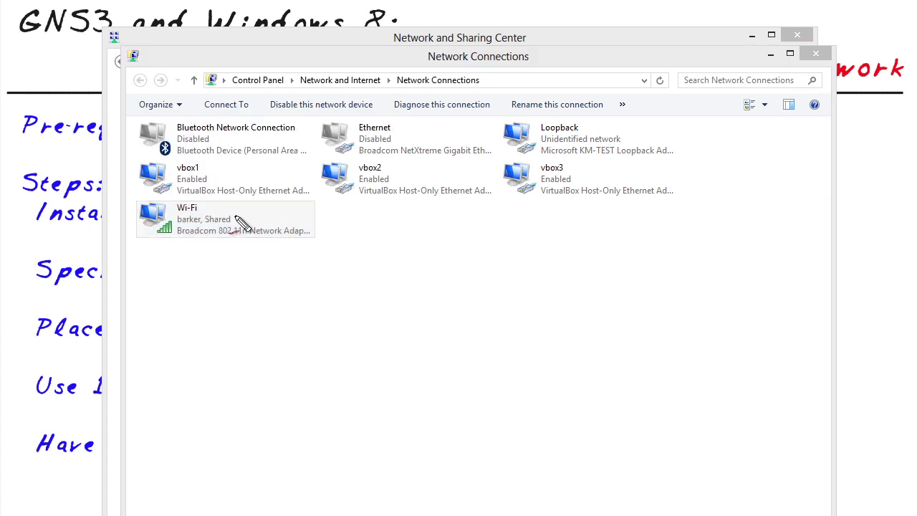
mouse_move(242, 226)
mouse_down()
mouse_move(271, 199)
mouse_move(233, 226)
mouse_up()
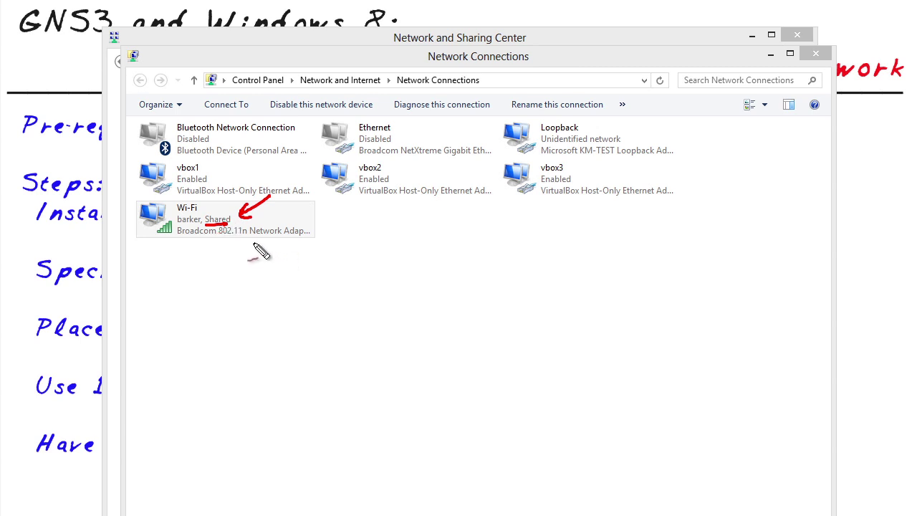
mouse_move(253, 245)
mouse_down()
mouse_move(306, 359)
mouse_move(444, 252)
mouse_move(505, 143)
mouse_up()
drag(491, 145, 502, 153)
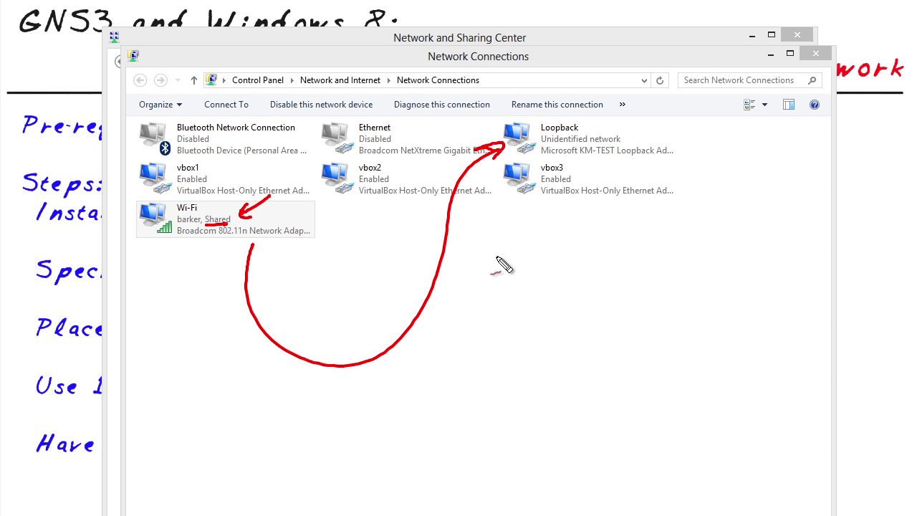
mouse_move(494, 259)
mouse_down()
mouse_move(504, 280)
mouse_move(531, 260)
mouse_move(546, 269)
mouse_move(574, 242)
mouse_move(574, 260)
mouse_move(625, 232)
mouse_move(630, 215)
mouse_move(693, 217)
mouse_up()
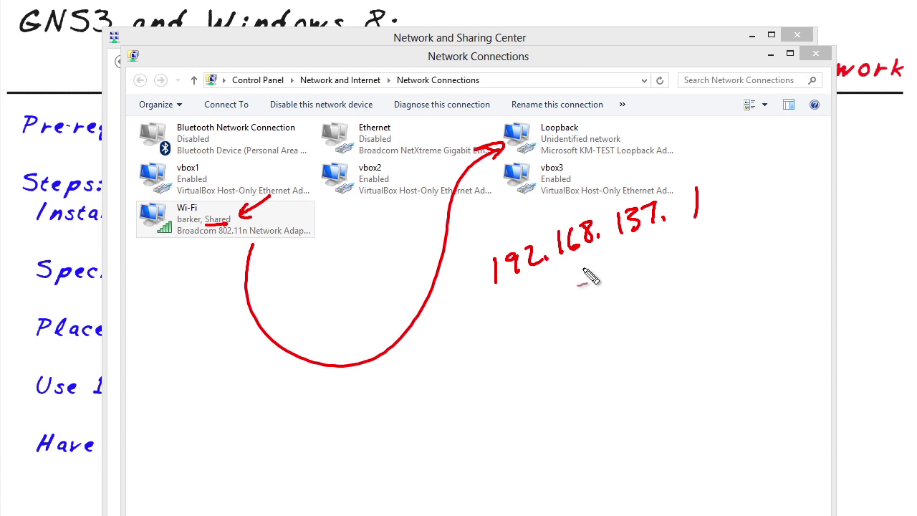
mouse_move(573, 273)
mouse_down()
mouse_move(596, 286)
mouse_move(655, 276)
mouse_move(640, 338)
mouse_move(666, 317)
mouse_move(690, 324)
mouse_up()
mouse_move(640, 416)
mouse_down()
mouse_move(615, 418)
mouse_move(642, 400)
mouse_move(644, 386)
mouse_move(606, 308)
mouse_up()
drag(606, 308, 614, 321)
click(580, 311)
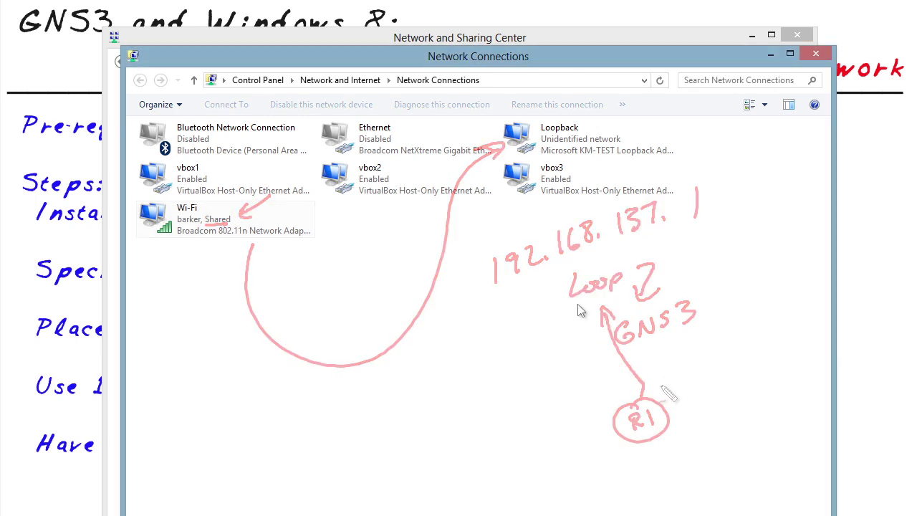
click(201, 225)
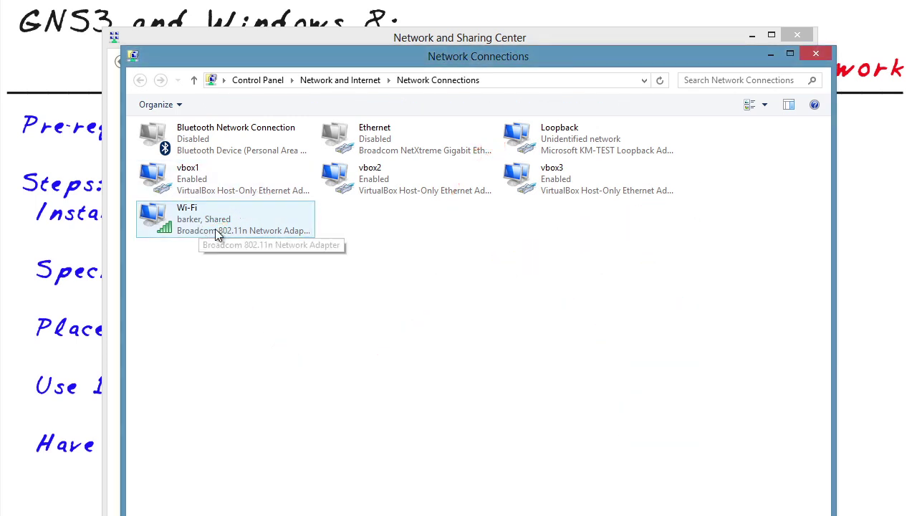
- Open the Loopback adapter's TCP/IPv4 properties showing 192.168.137.1 and mask 255.255.255.0
double_click(566, 146)
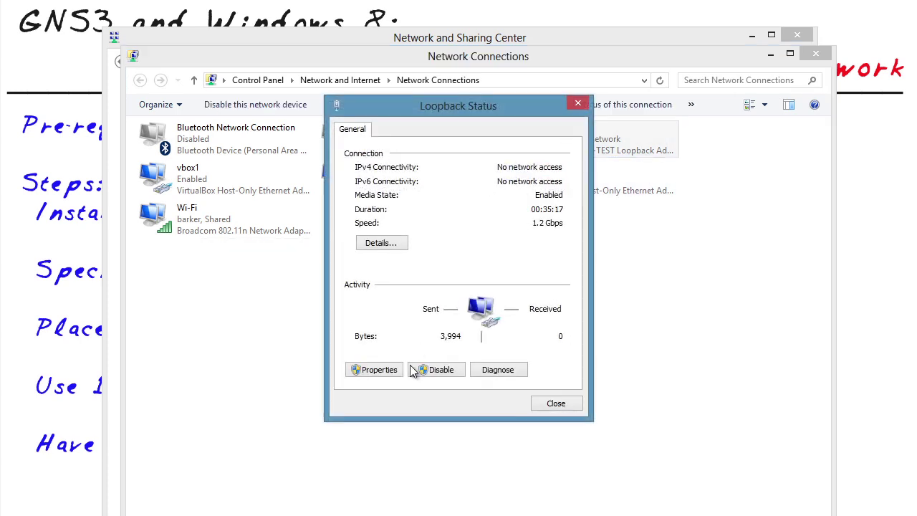
click(378, 370)
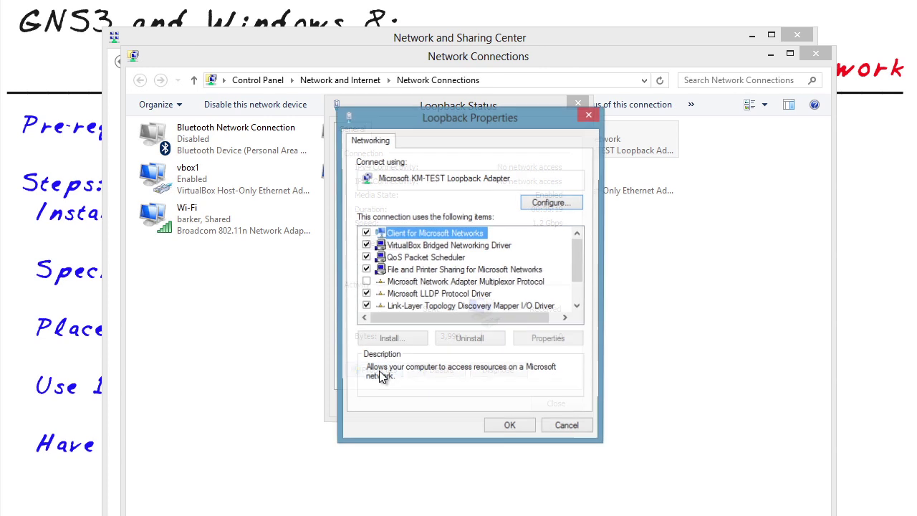
scroll(420, 284, down, 1)
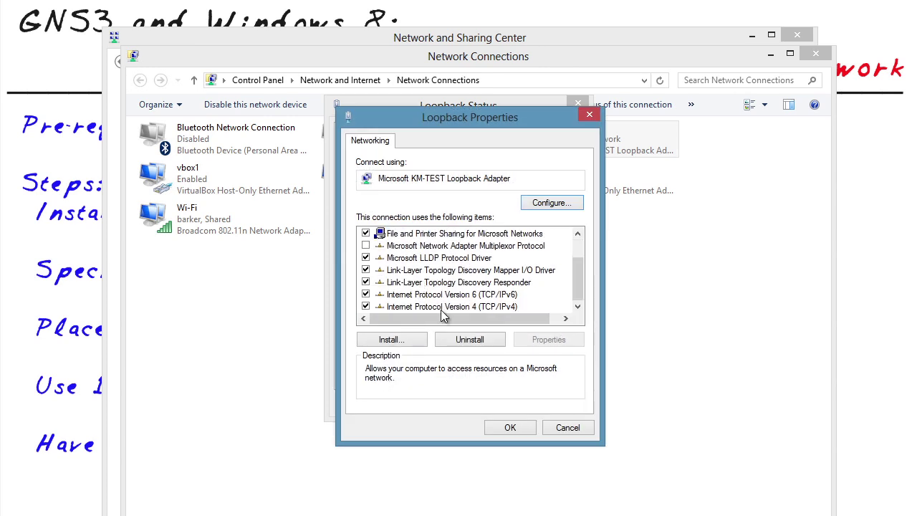
double_click(452, 307)
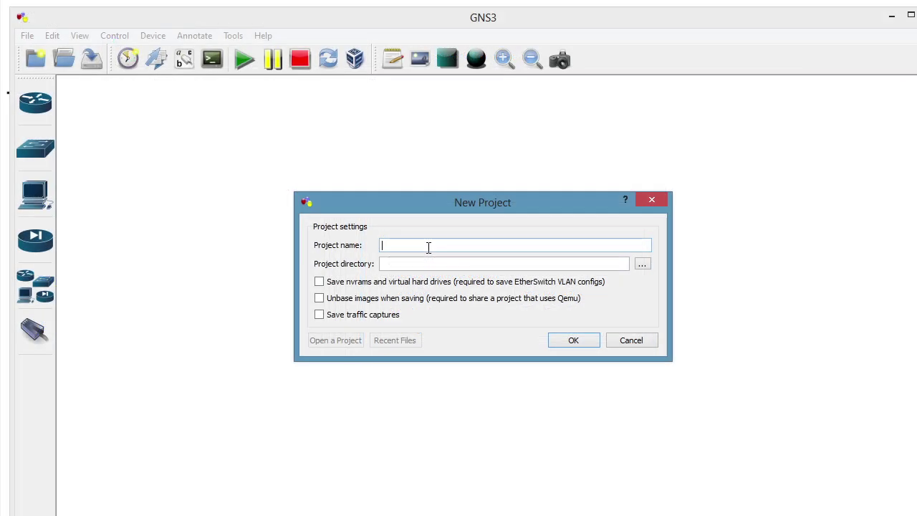
- Create the GNS3 project test-win8 with nvrams and virtual disks saved
text(test-win8)
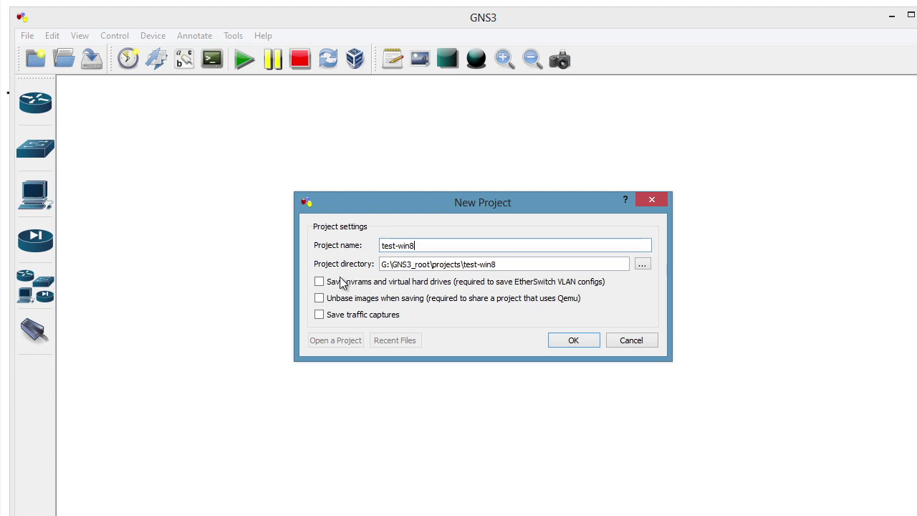
click(320, 281)
click(573, 340)
- Place c7200 router R1 and cloud C1 on the canvas and open C1's connection settings
click(35, 102)
drag(105, 162, 420, 256)
click(38, 289)
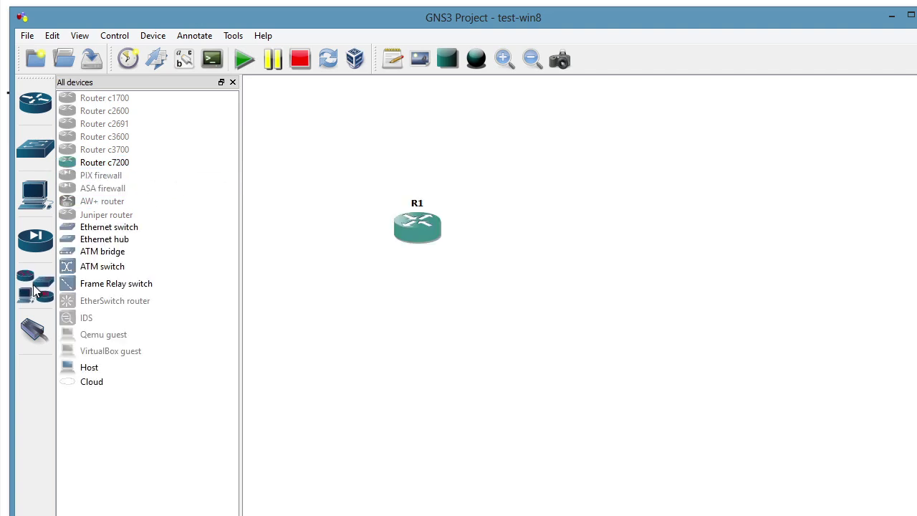
drag(97, 381, 610, 235)
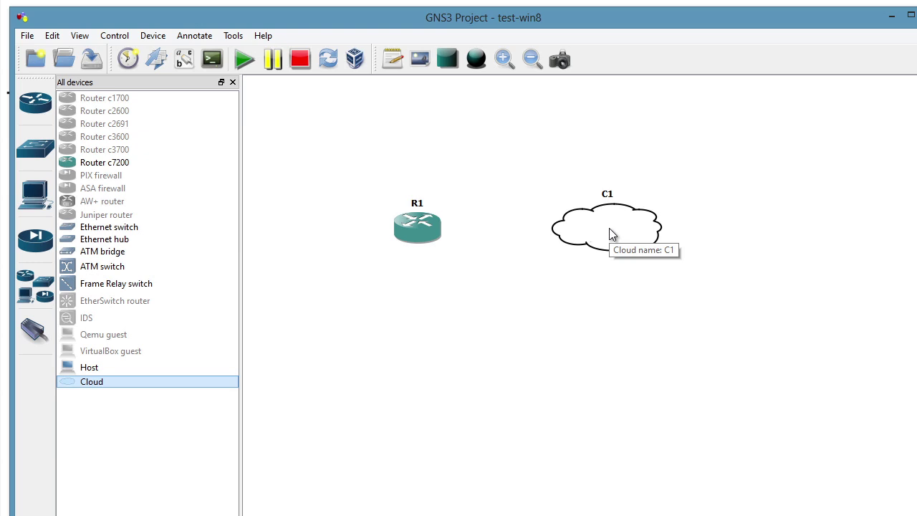
double_click(612, 234)
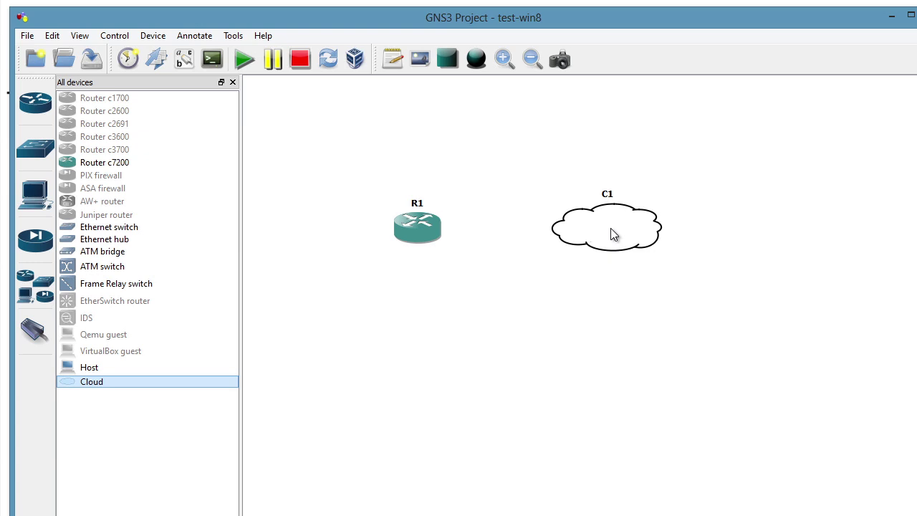
click(260, 86)
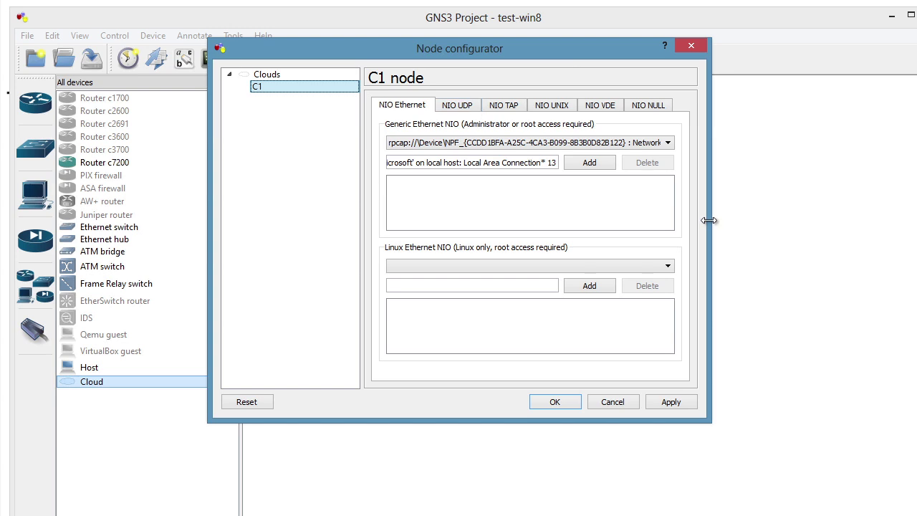
- Add the host's Loopback adapter as C1's generic Ethernet NIO and save the cloud settings
drag(708, 221, 916, 219)
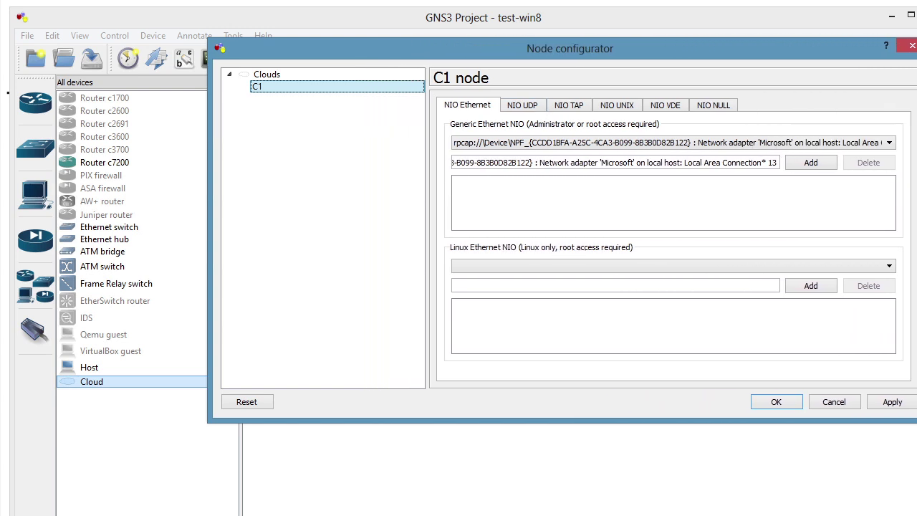
drag(208, 215, 71, 185)
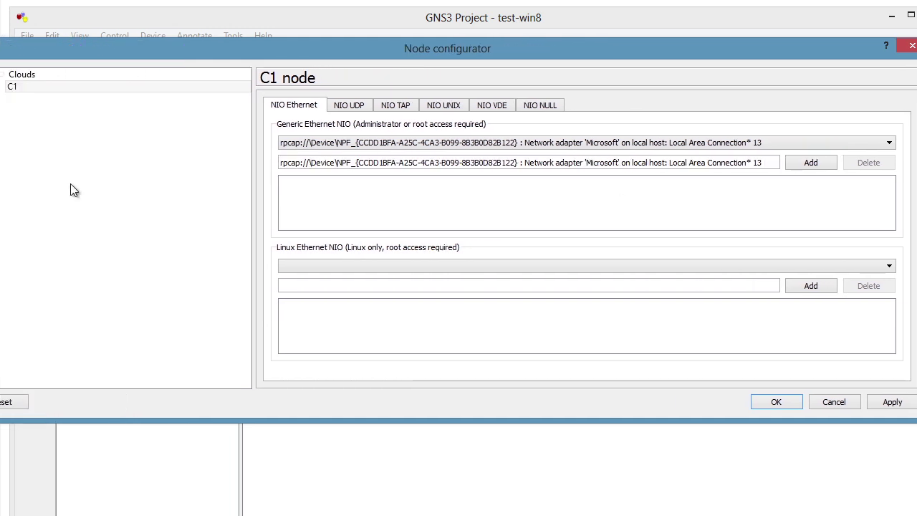
click(836, 144)
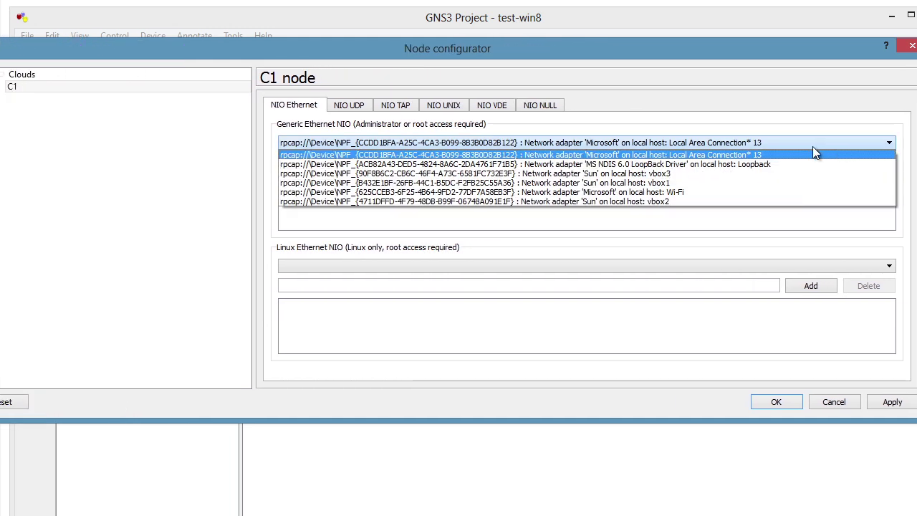
click(676, 164)
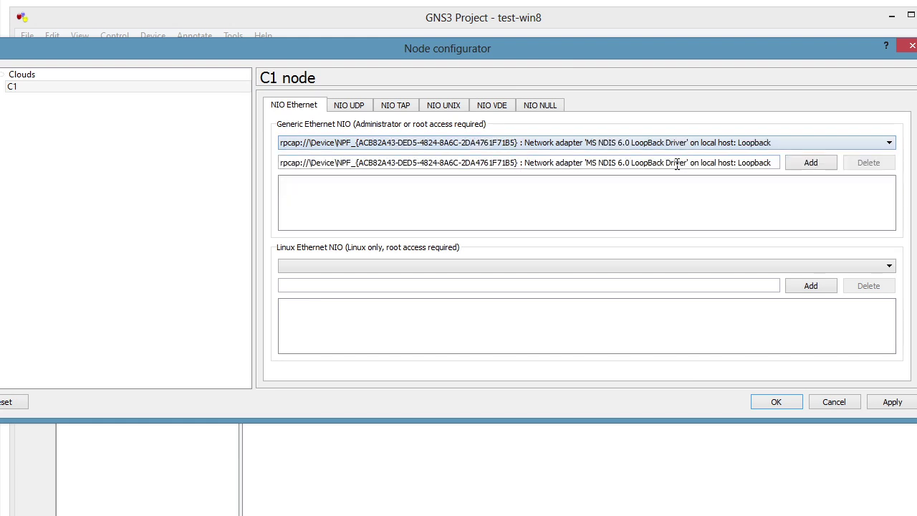
click(816, 162)
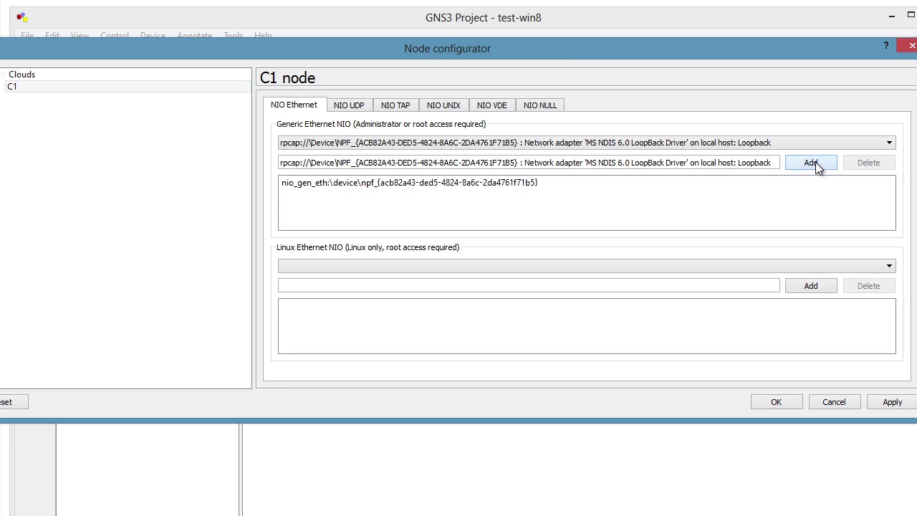
click(776, 402)
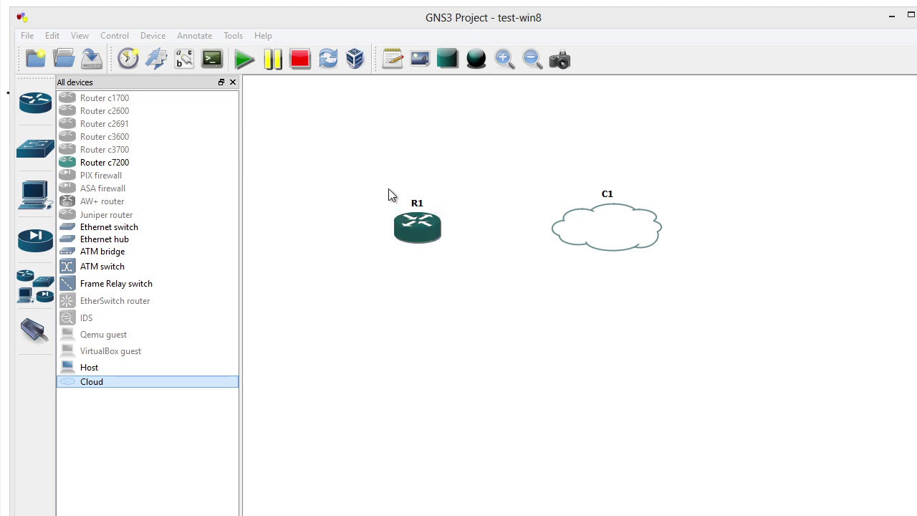
- Link R1 to cloud C1's Loopback interface with a GigaEthernet connection
click(32, 339)
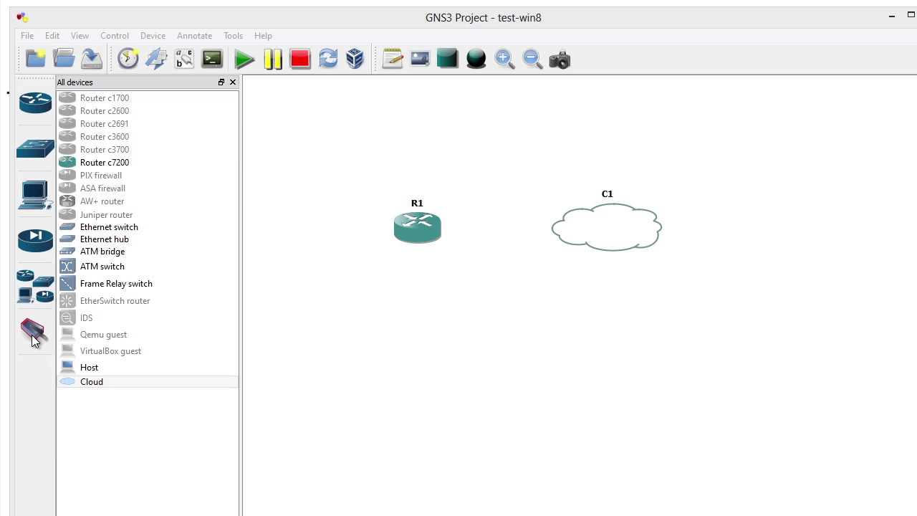
click(32, 340)
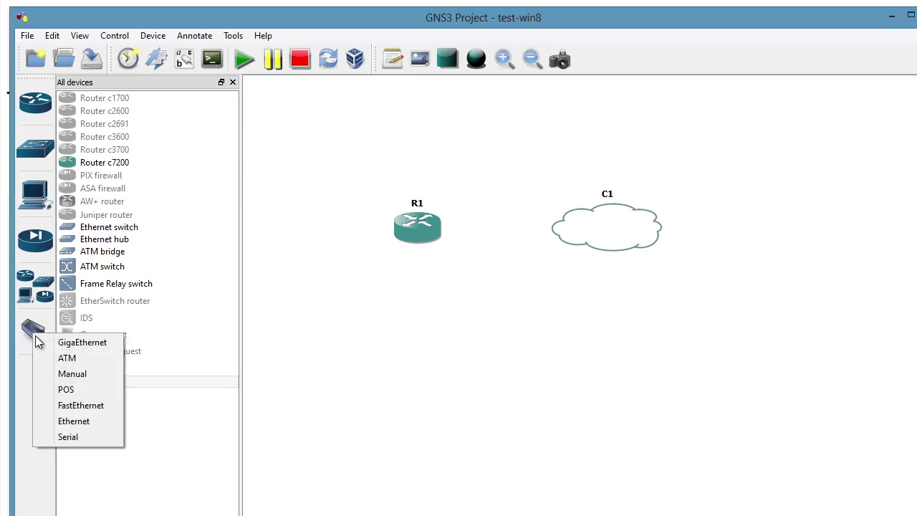
click(70, 343)
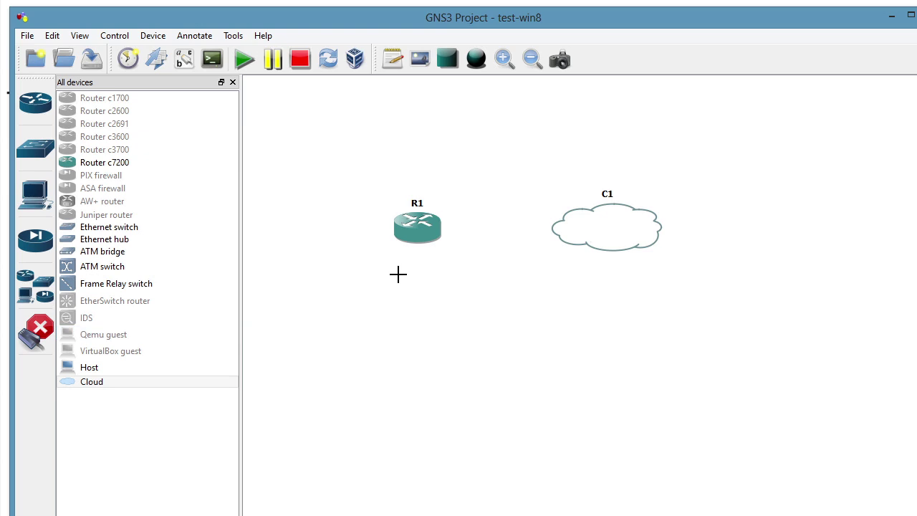
click(448, 234)
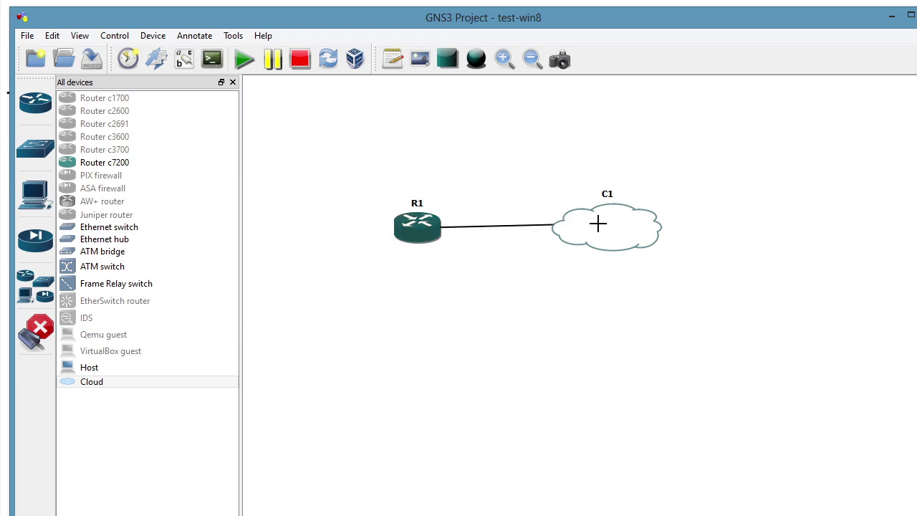
click(598, 225)
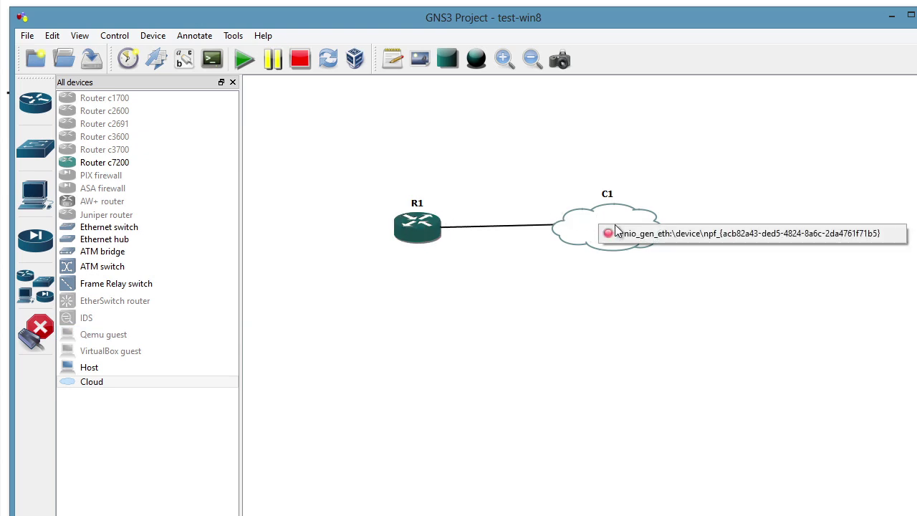
click(657, 236)
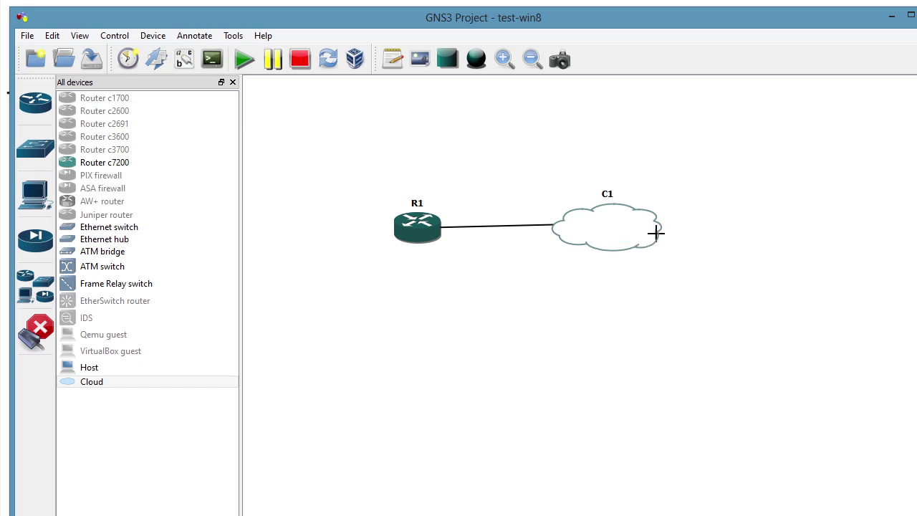
click(40, 333)
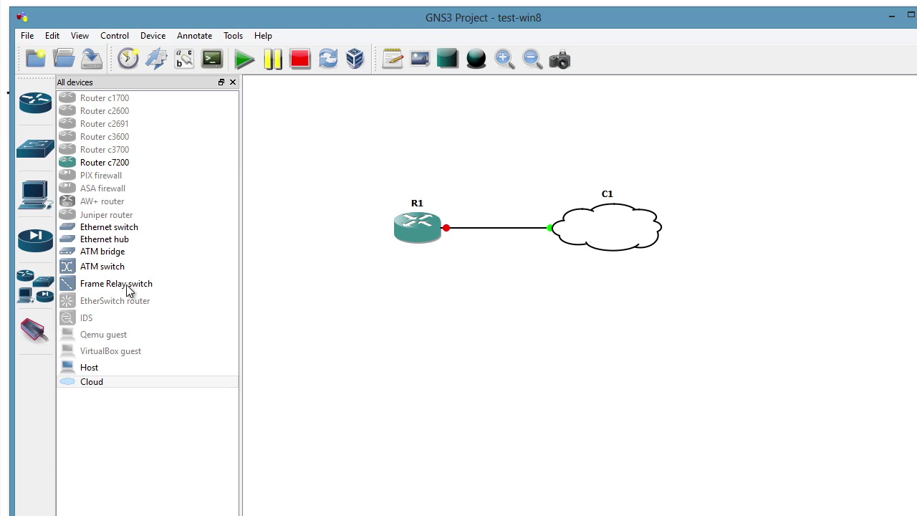
- Show interface labels and relabel the cloud's interface as 'loopback'
click(184, 60)
drag(635, 246, 598, 280)
double_click(599, 276)
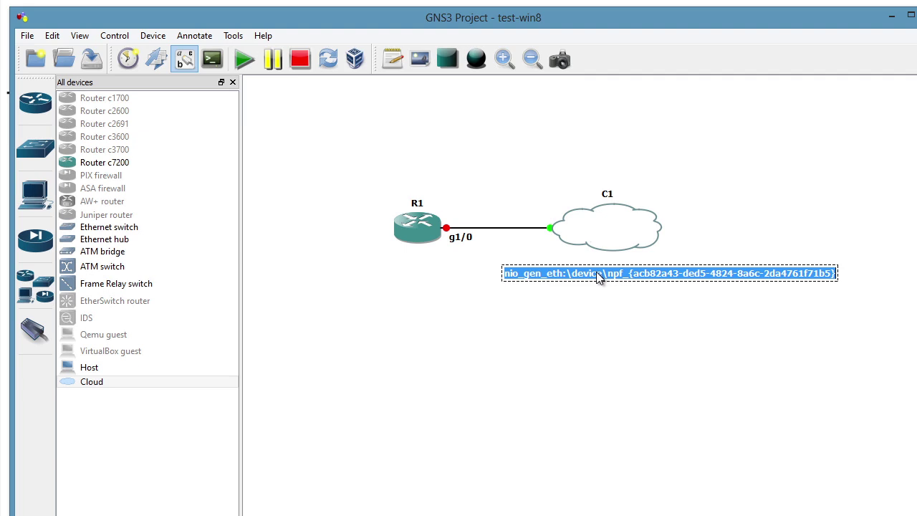
text(loopback)
drag(547, 266, 608, 229)
click(597, 286)
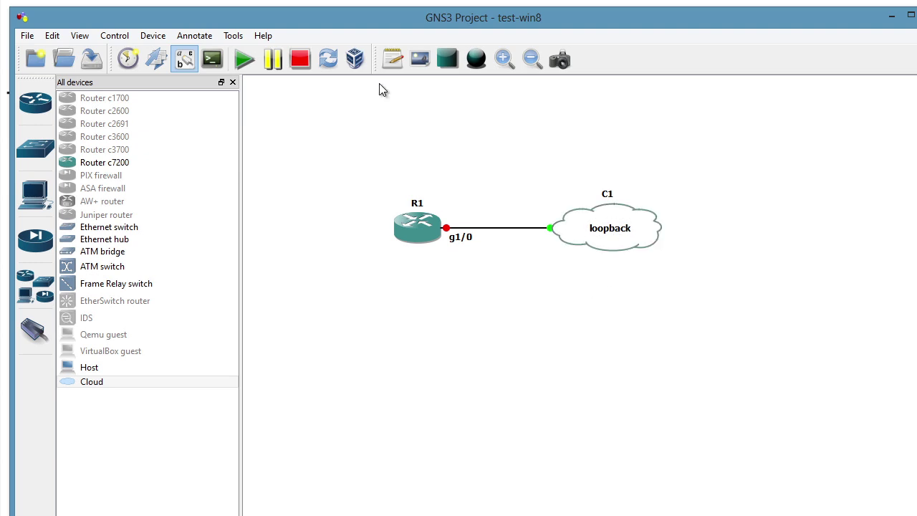
- Start router R1 and open consoles to all running devices
click(245, 63)
click(215, 62)
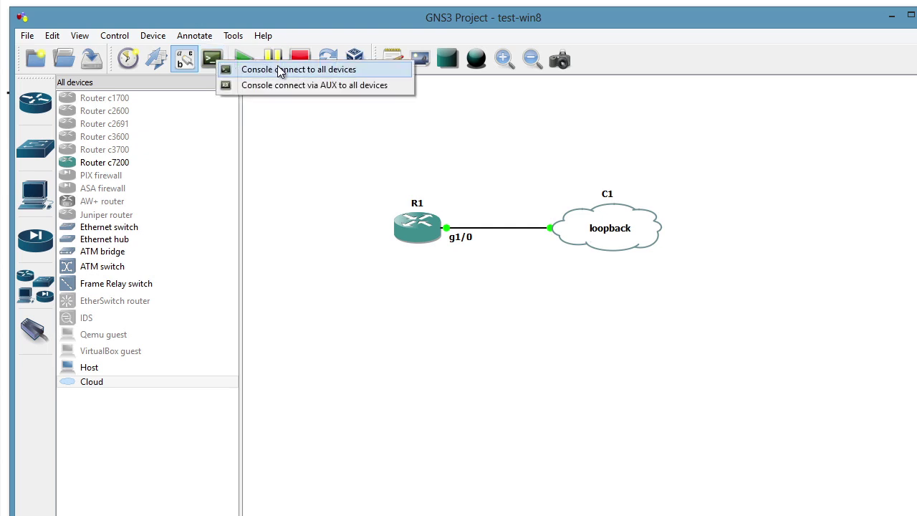
click(301, 72)
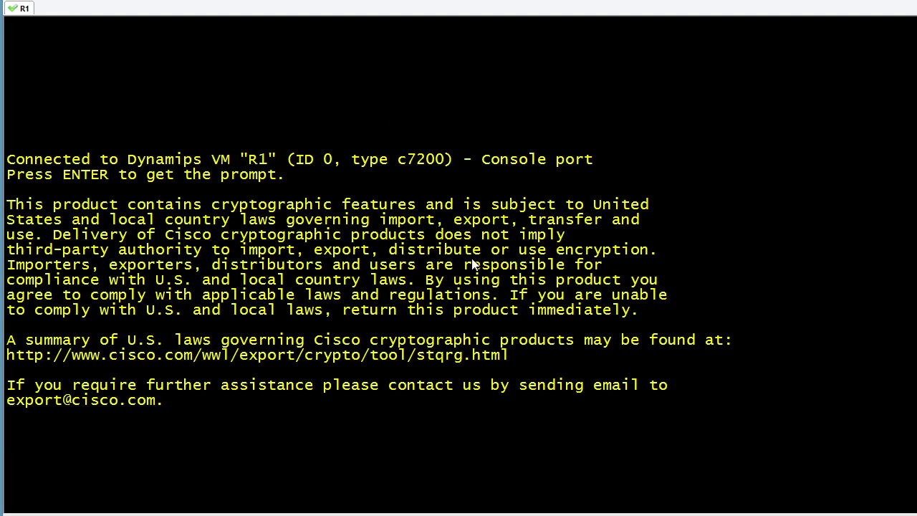
- Bring up R1's GigabitEthernet1/0 with address 192.168.137.2 255.255.255.0
text(conf t)
key(Return)
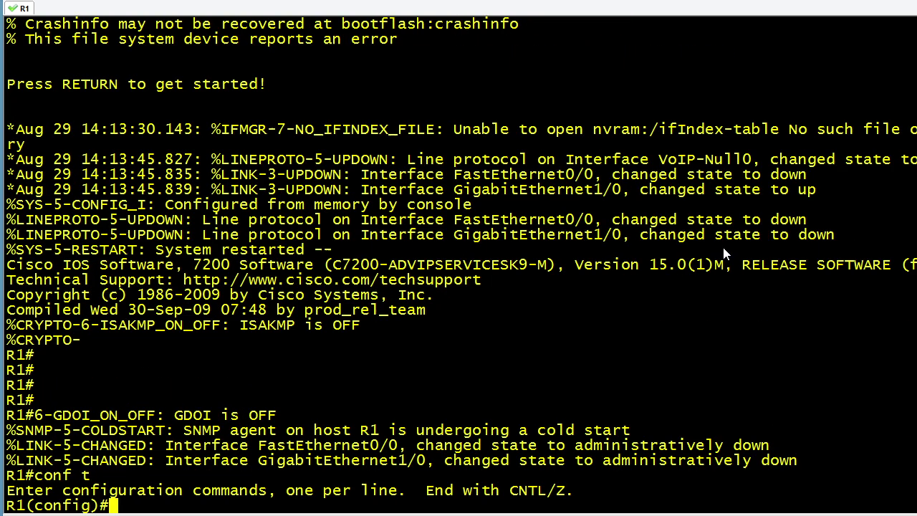
text(int fa 1/)
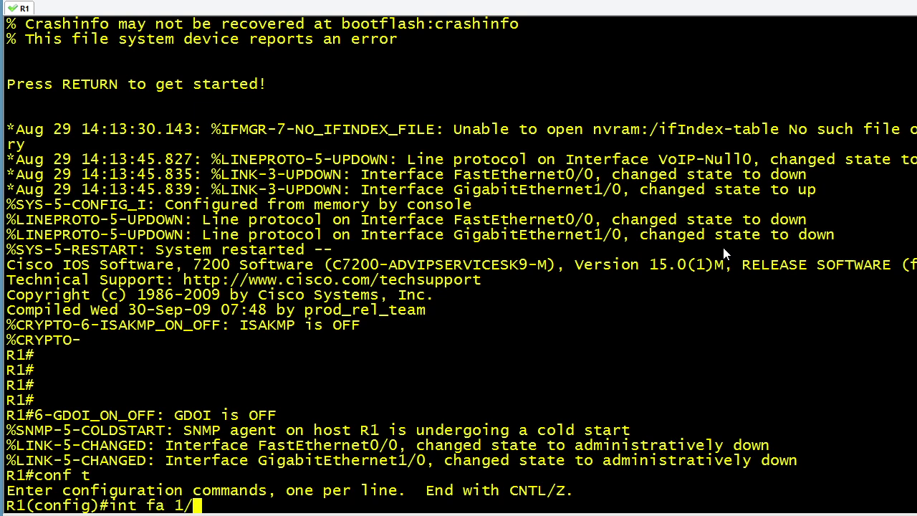
text(0)
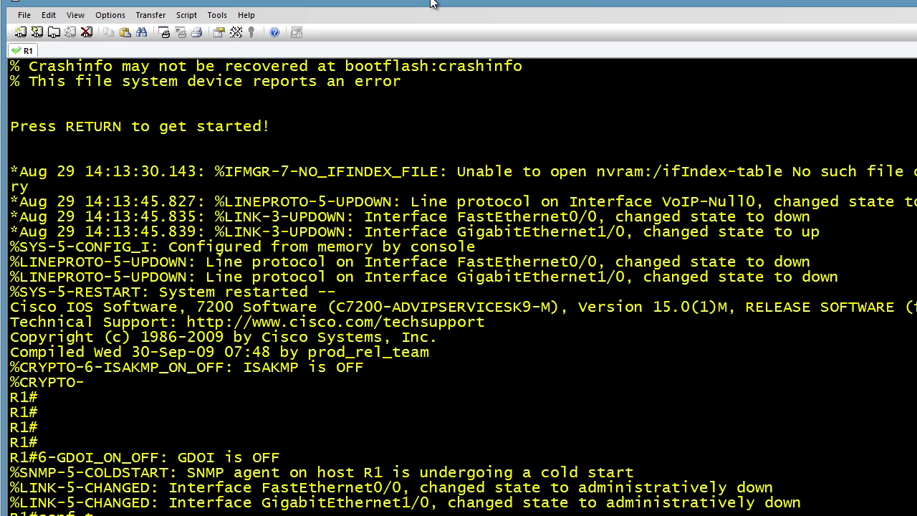
key(BackSpace)
key(BackSpace)
key(BackSpace)
key(BackSpace)
key(BackSpace)
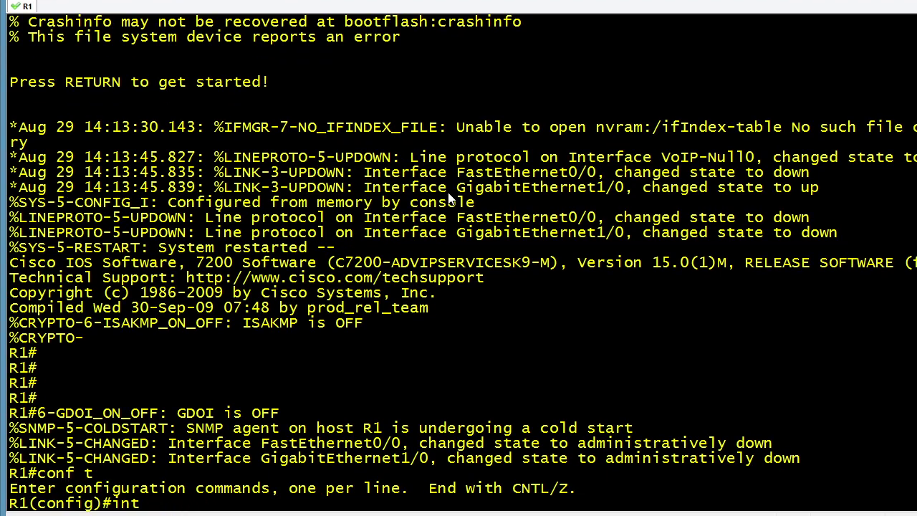
text(g1/0)
key(Return)
text(no shut)
key(Tab)
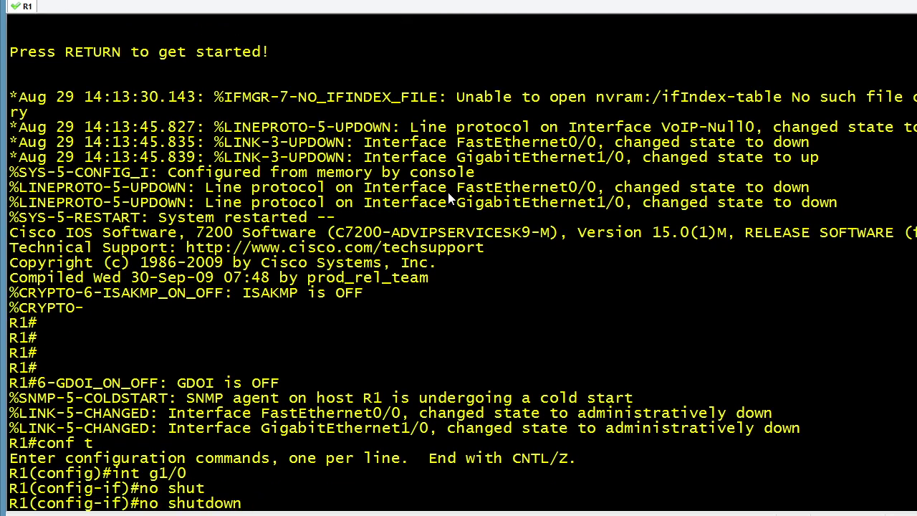
key(Return)
text(ip add )
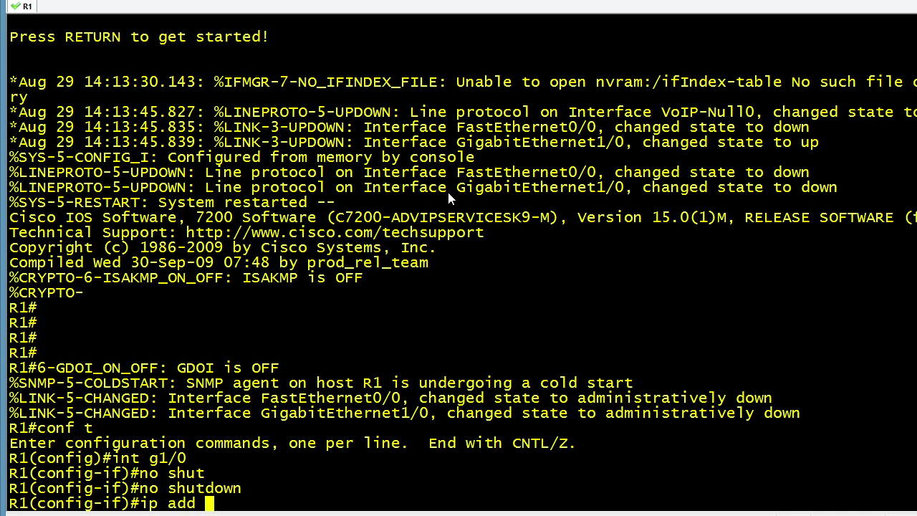
text(192.168)
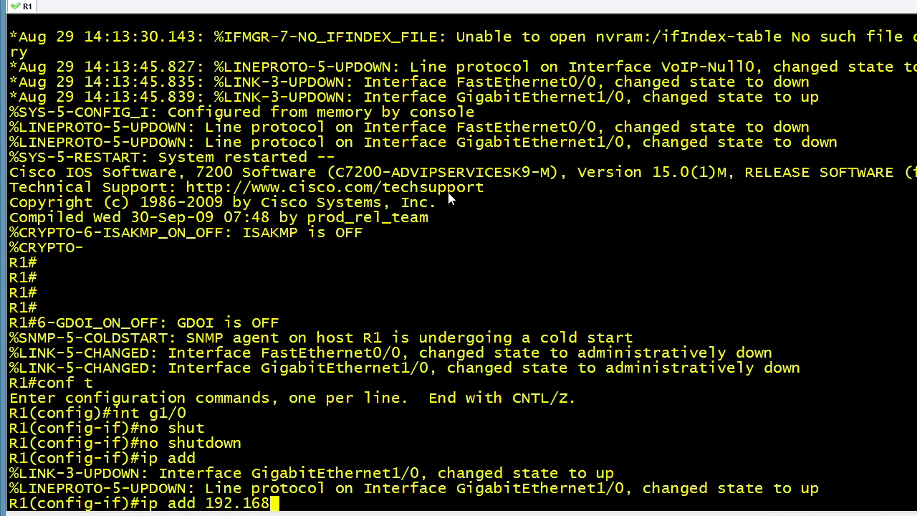
text(.137.2)
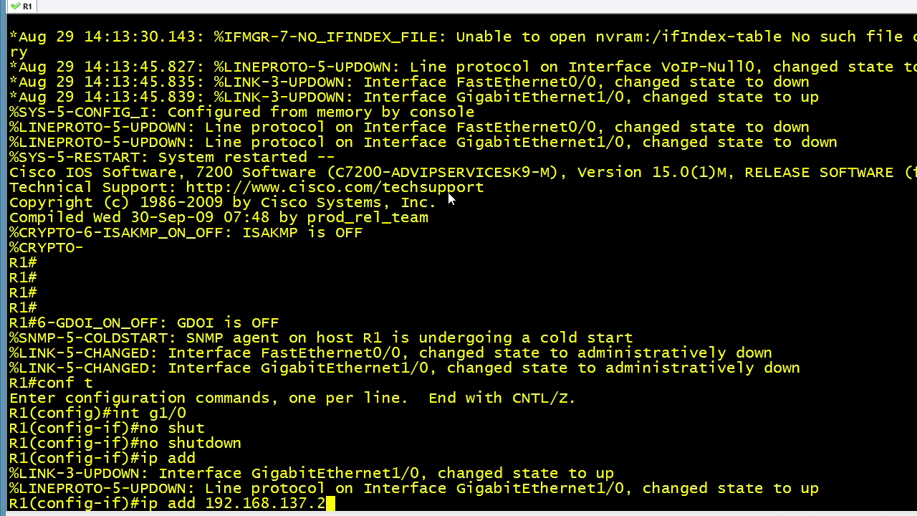
text( 255.255.255.0)
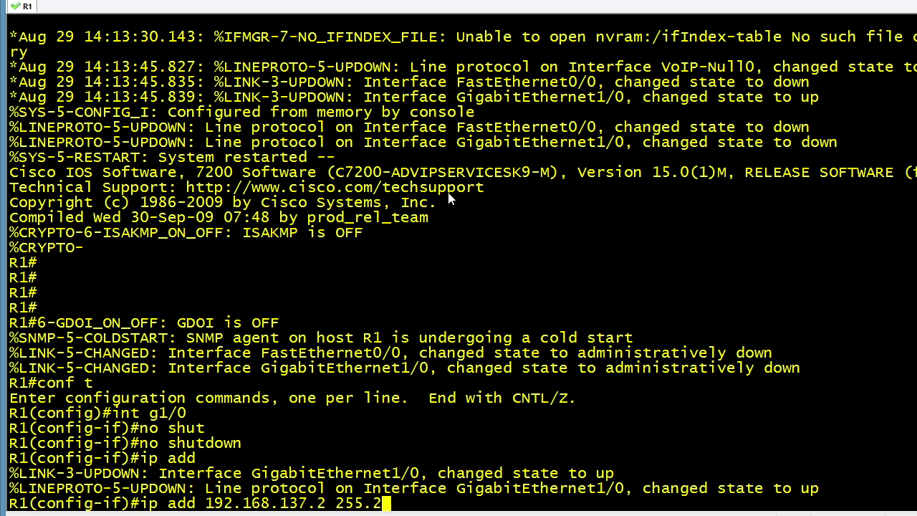
key(Return)
- Add a default route 0.0.0.0 0.0.0.0 via 192.168.137.1 and leave configuration mode
text(exit)
key(Return)
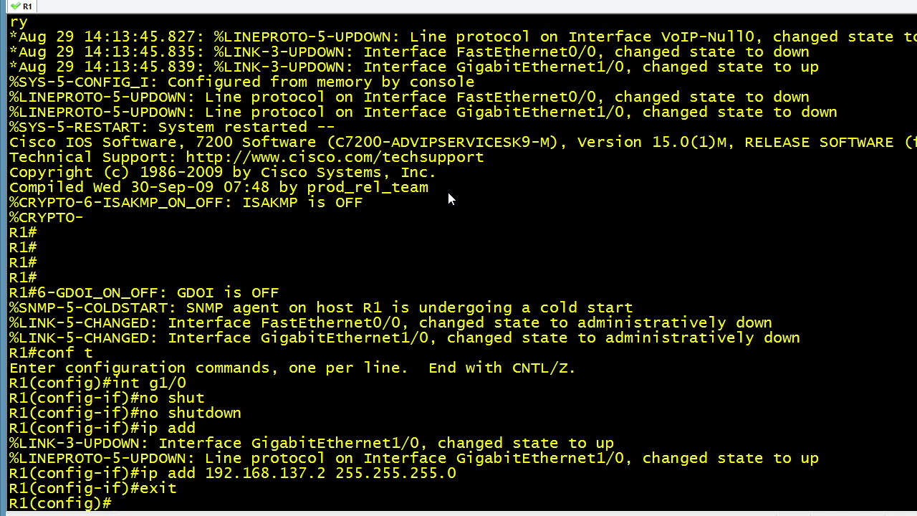
text(ip route )
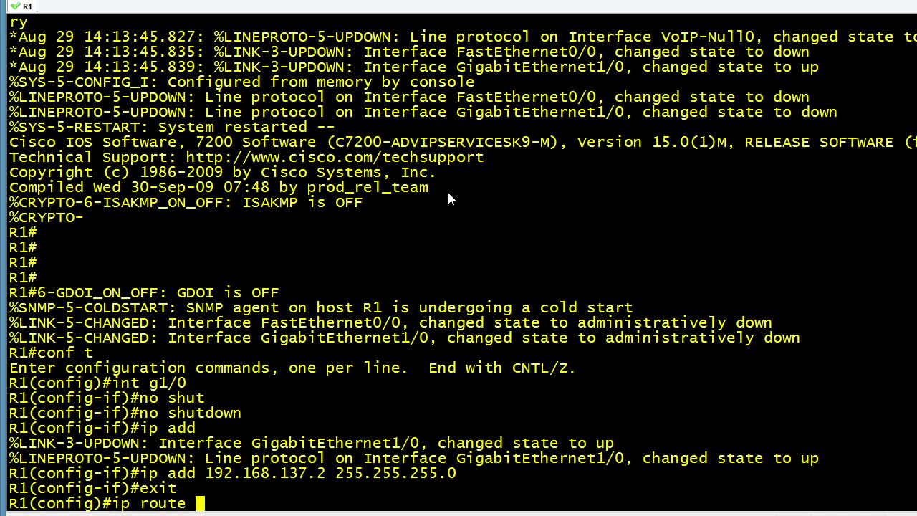
text(0.0.0.0 0.0.0.0)
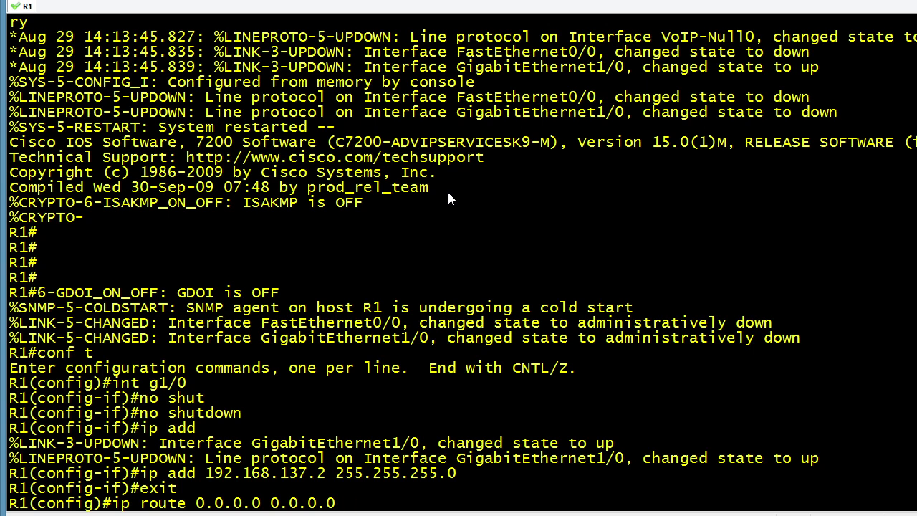
text(192.168)
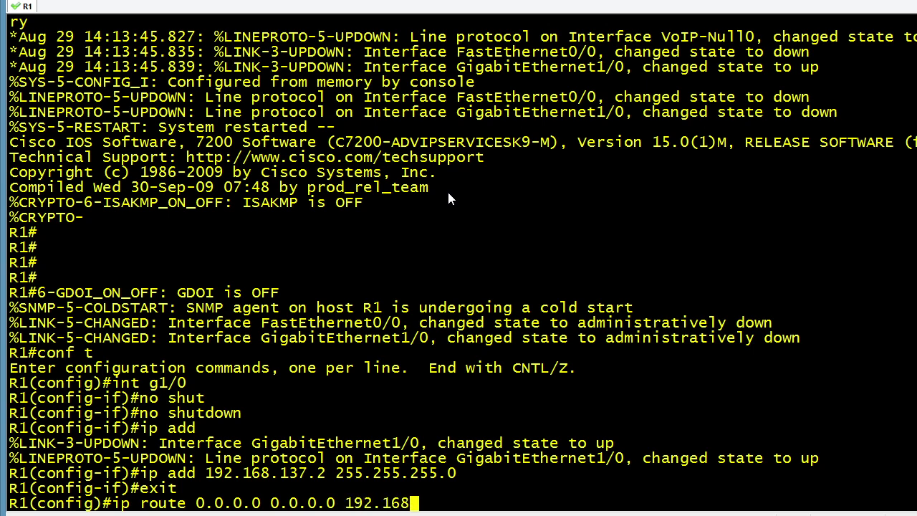
text(.137.1)
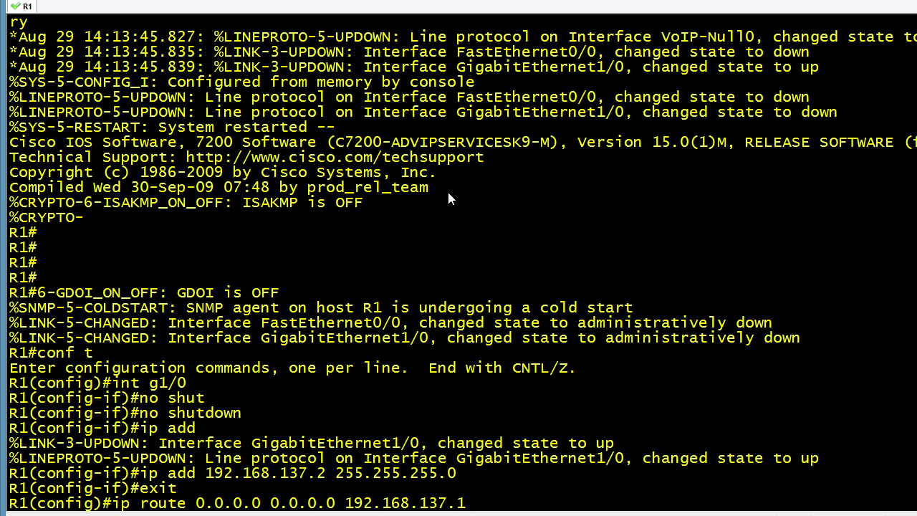
key(Return)
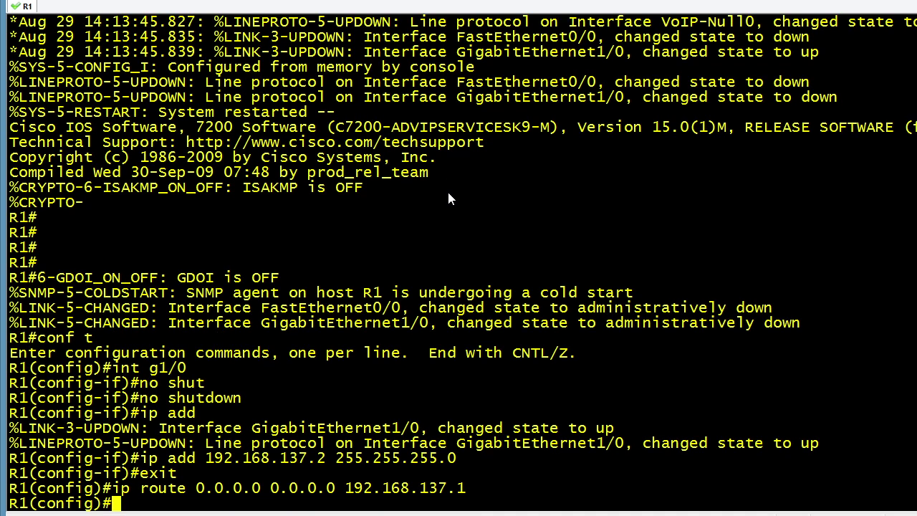
text(end)
key(Return)
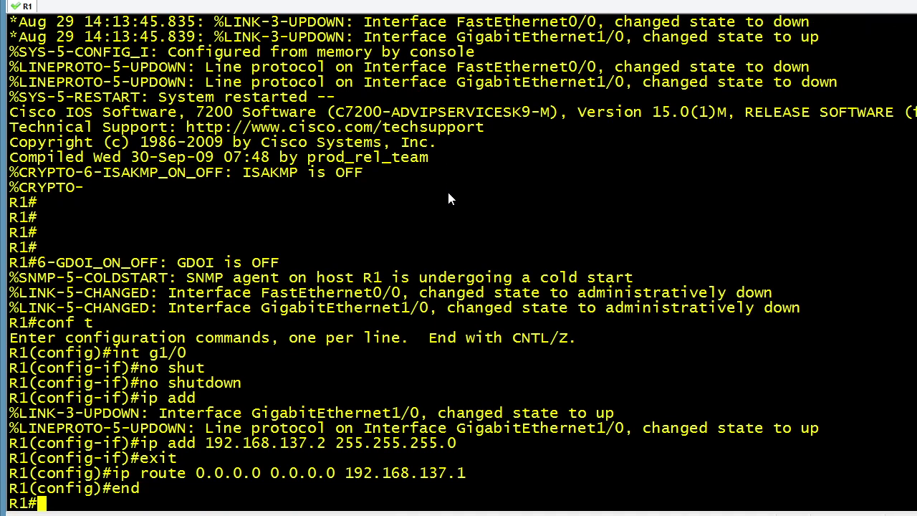
- Ping the gateway 192.168.137.1 and then 8.8.8.8 from R1
text(ping 192.168.137.1)
key(Return)
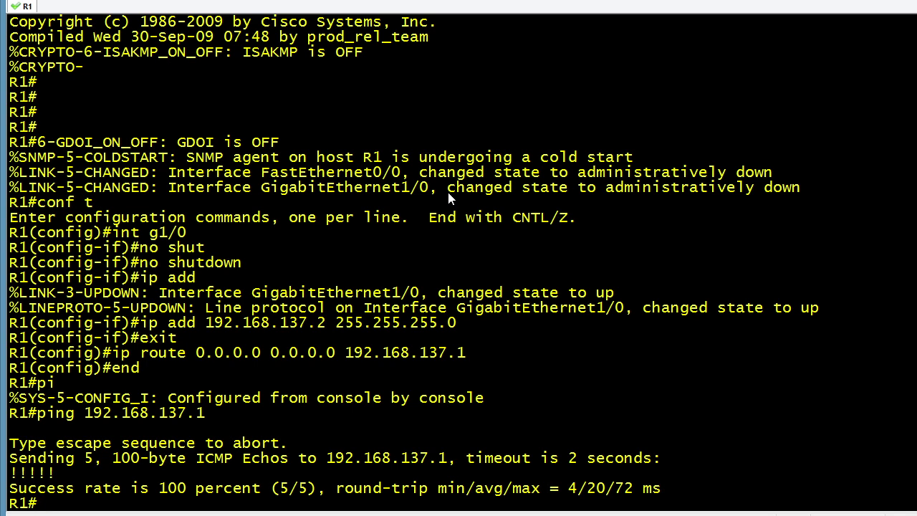
text(ping 8.8.8.8)
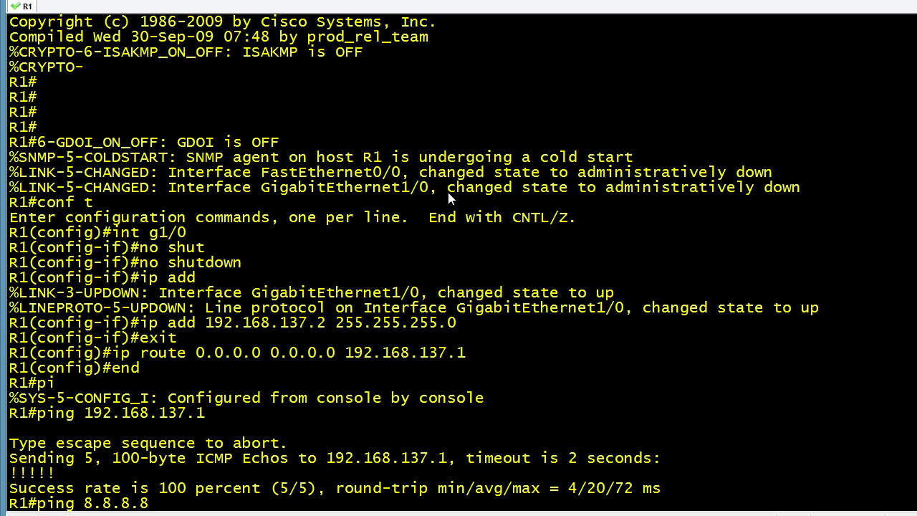
key(Return)
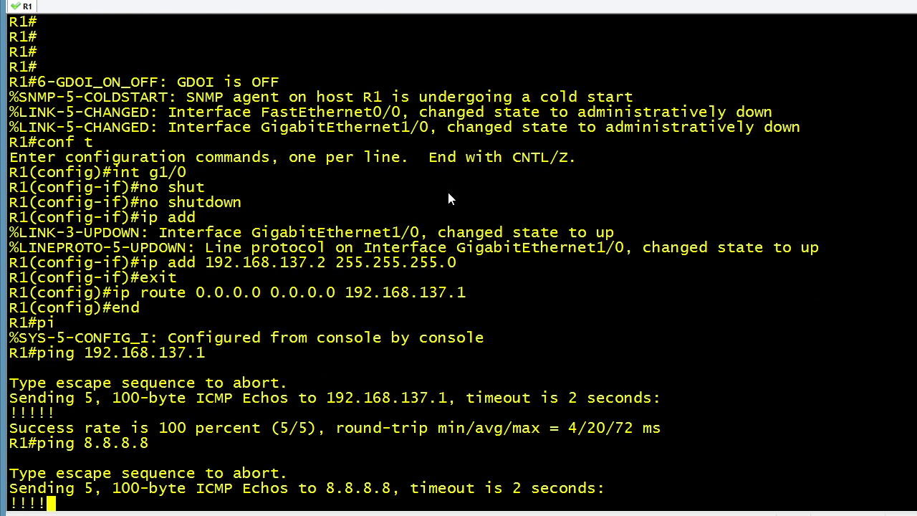
- Run a traceroute from R1 to 8.8.8.8
text(tra)
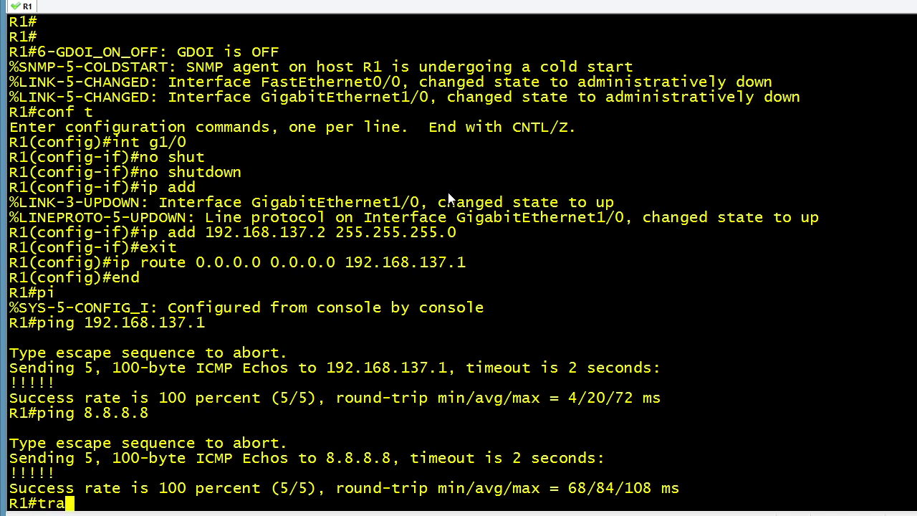
key(Tab)
text(8.8.8.8)
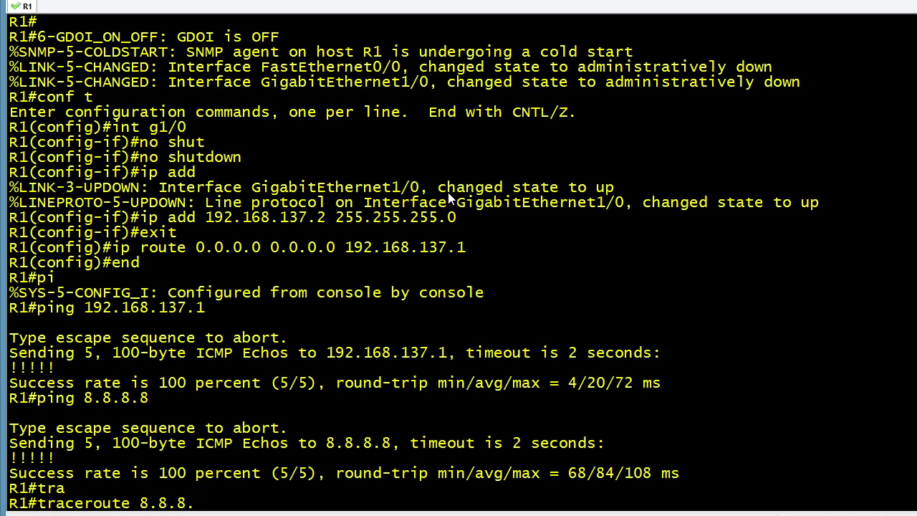
key(Return)
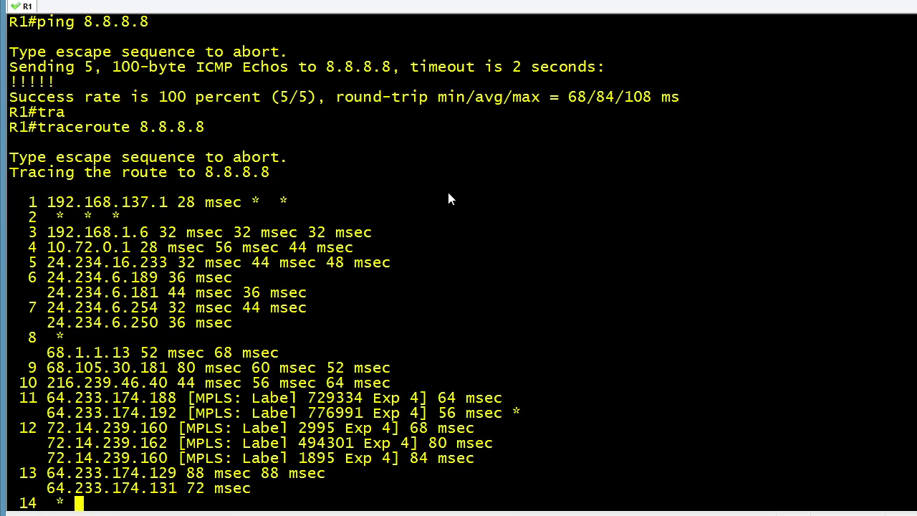
key(ctrl+shift+6)
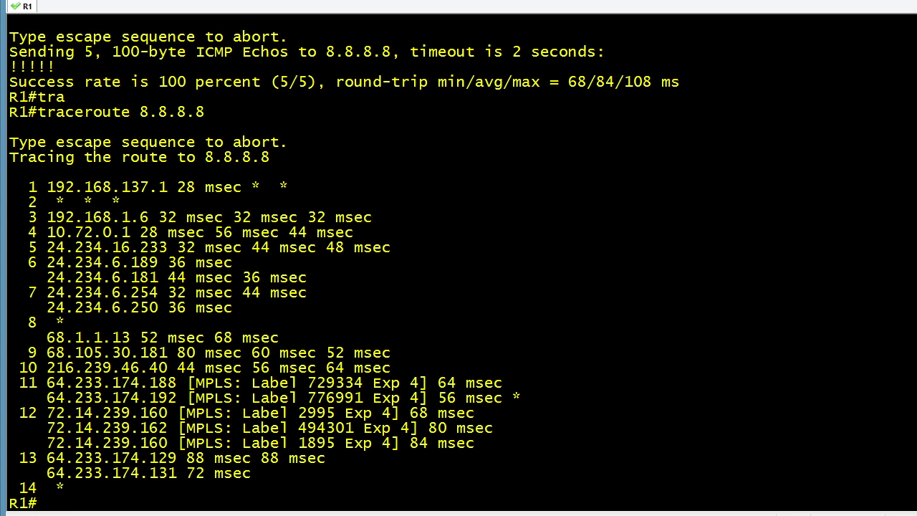
- Circle the MPLS-labelled hops 11 and 12 in the 14-hop traceroute output
mouse_move(429, 368)
mouse_down()
mouse_move(236, 372)
mouse_move(376, 459)
mouse_move(527, 360)
mouse_up()
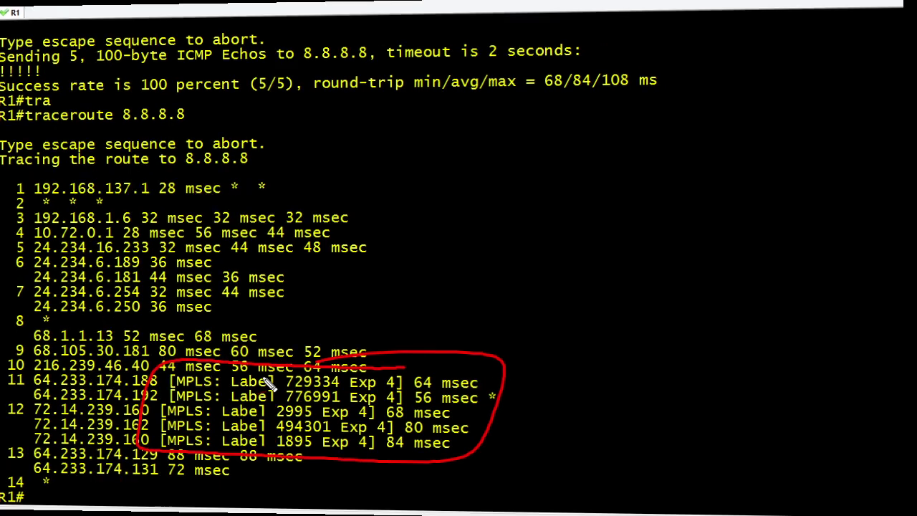